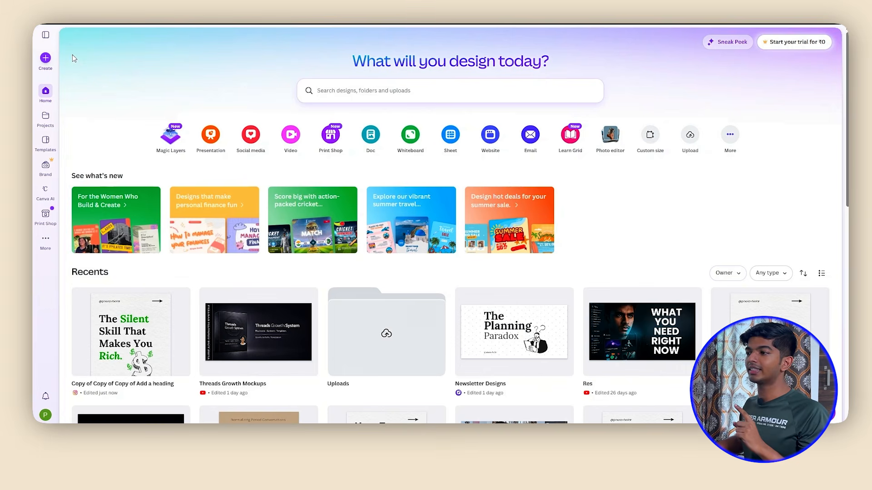
Create a new blank Instagram Post (4:5) design from the social media formats
{"action": "left_click", "coordinate": [45, 58]}
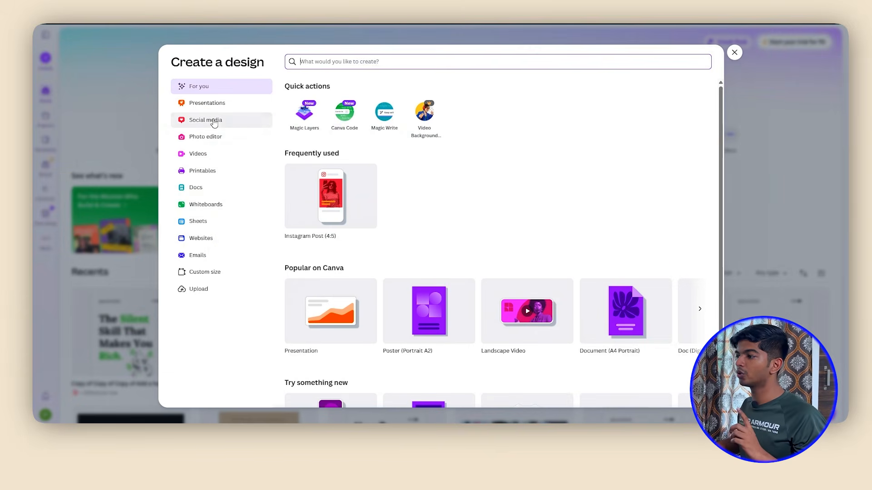
{"action": "left_click", "coordinate": [210, 121]}
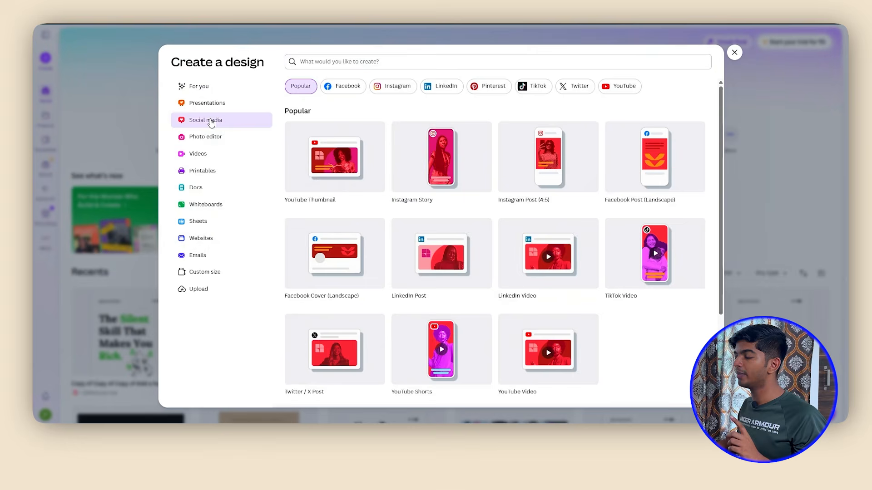
{"action": "left_click", "coordinate": [399, 86]}
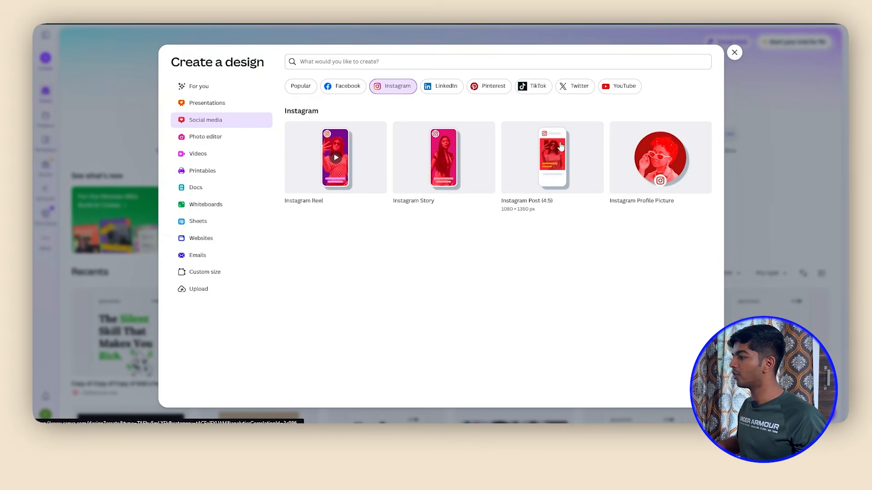
{"action": "left_click", "coordinate": [539, 175]}
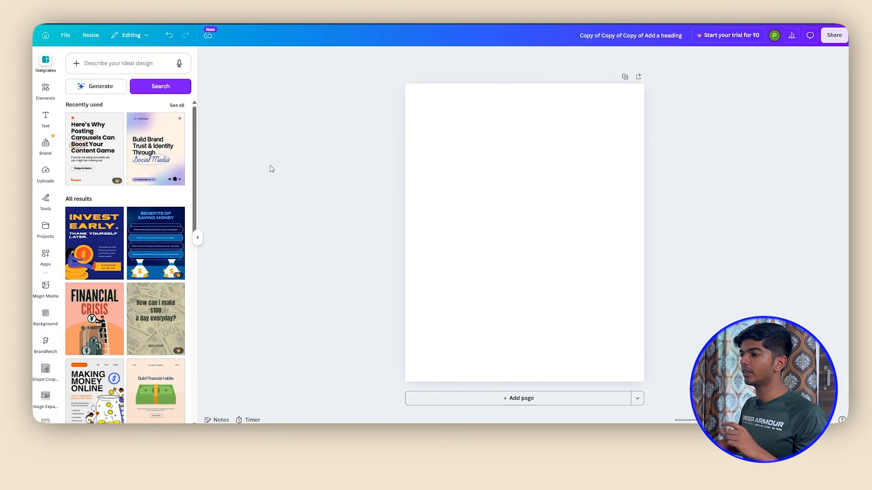
Search the elements library for "paper background" and limit the results to graphics
{"action": "scroll", "coordinate": [112, 213], "scroll_direction": "down", "scroll_amount": 2}
{"action": "scroll", "coordinate": [113, 213], "scroll_direction": "down", "scroll_amount": 10}
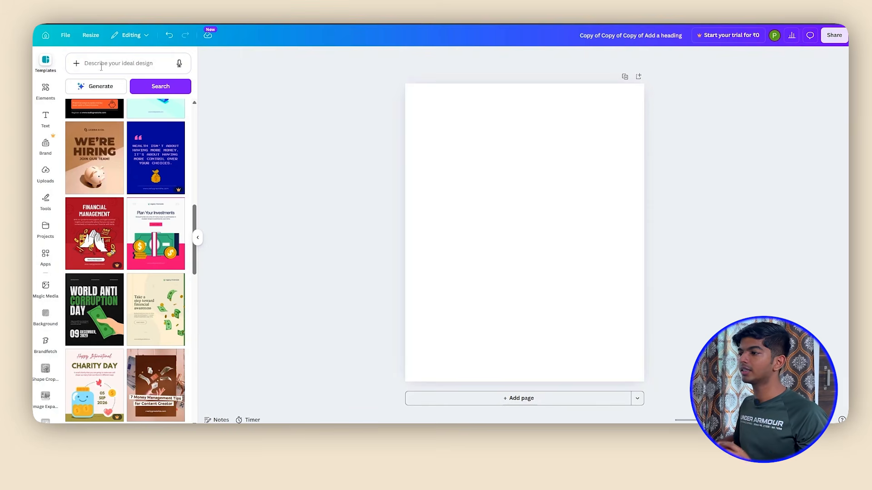
{"action": "left_click", "coordinate": [45, 88]}
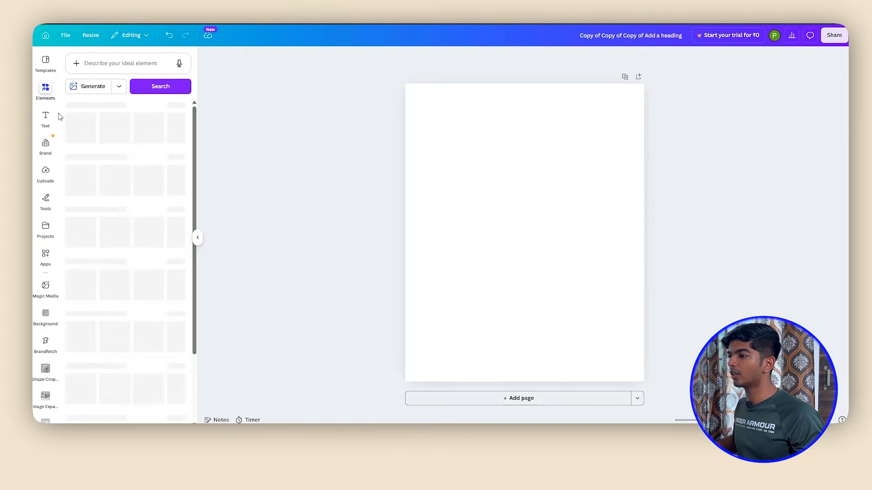
{"action": "left_click", "coordinate": [126, 66]}
{"action": "type", "text": "p"}
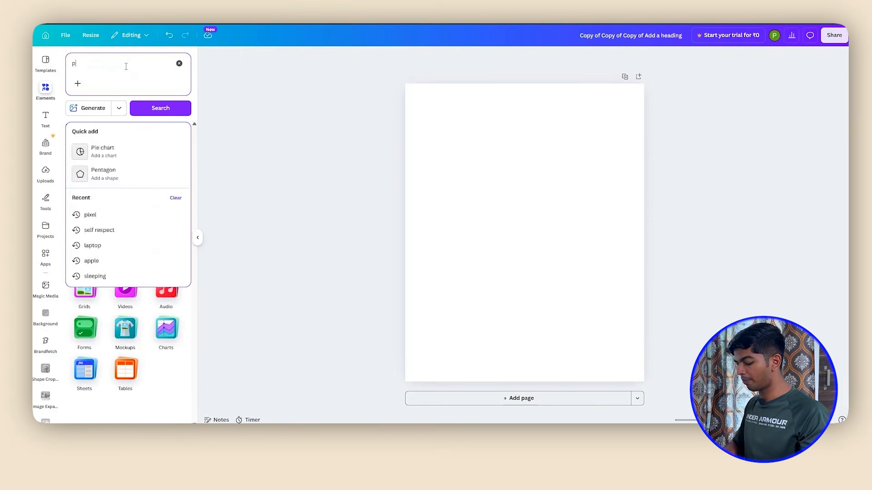
{"action": "type", "text": "aper background"}
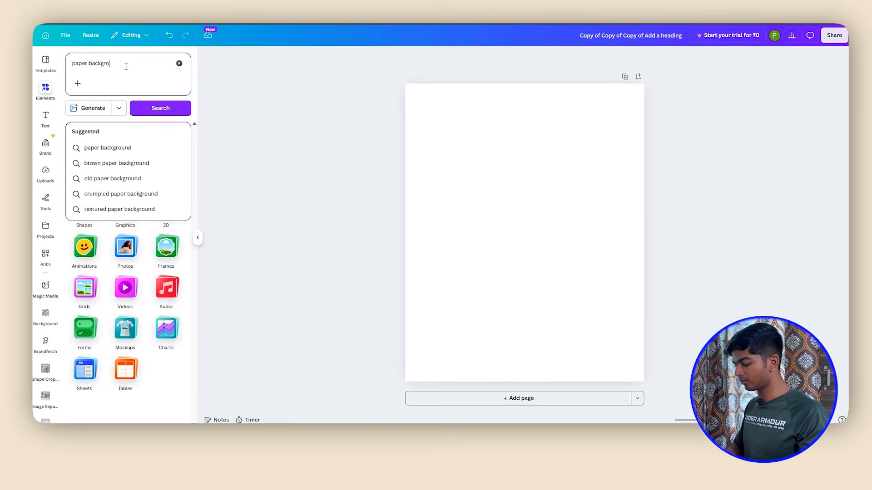
{"action": "key", "text": "Return"}
{"action": "left_click", "coordinate": [93, 127]}
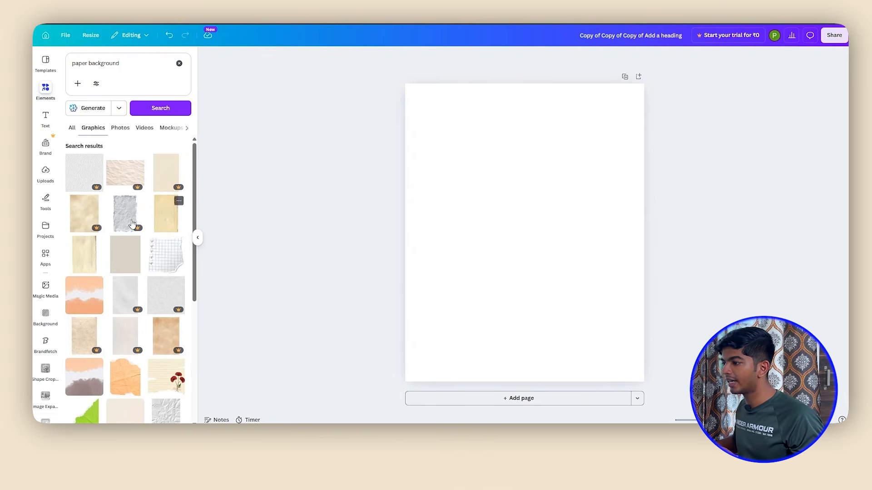
Add the plain white textured paper graphic from the search results to the page
{"action": "scroll", "coordinate": [132, 258], "scroll_direction": "down", "scroll_amount": 3}
{"action": "scroll", "coordinate": [136, 268], "scroll_direction": "up", "scroll_amount": 3}
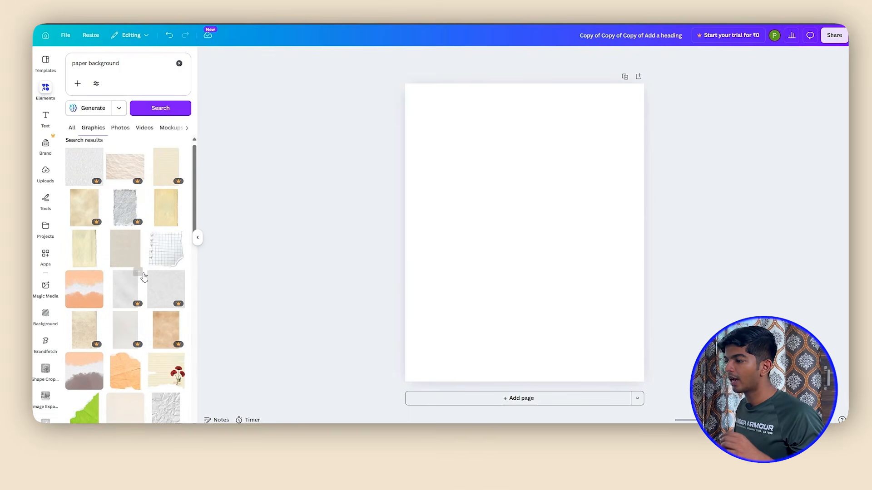
{"action": "scroll", "coordinate": [141, 277], "scroll_direction": "down", "scroll_amount": 2}
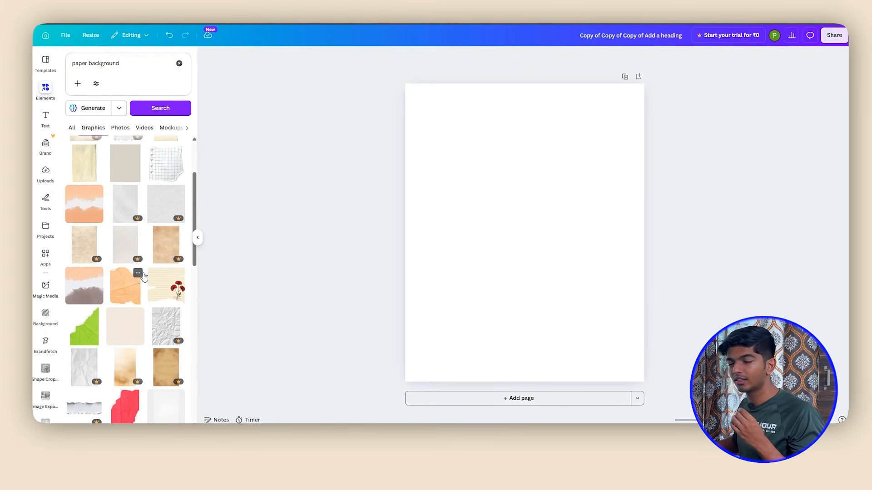
{"action": "scroll", "coordinate": [143, 277], "scroll_direction": "down", "scroll_amount": 4}
{"action": "scroll", "coordinate": [143, 278], "scroll_direction": "down", "scroll_amount": 1}
{"action": "left_click", "coordinate": [140, 277]}
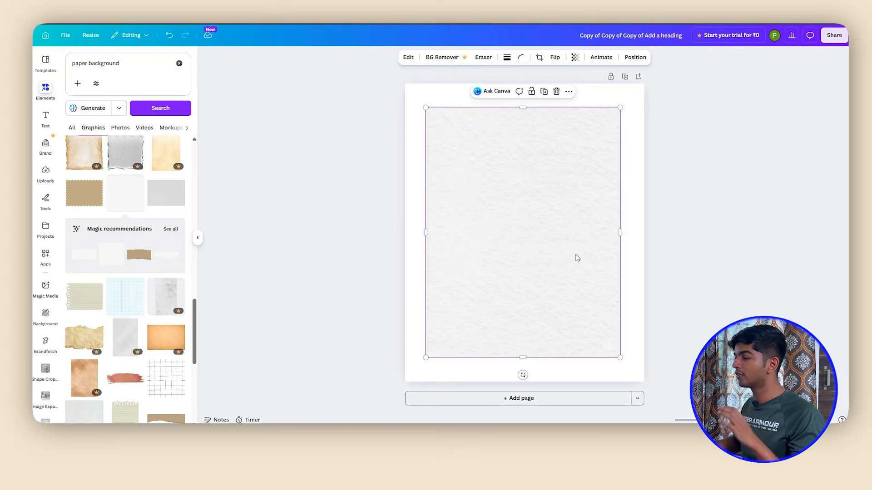
Align the paper texture with the page's upper-left corner, enlarge it to cover the whole page, and centre it vertically
{"action": "left_click_drag", "start_coordinate": [543, 238], "coordinate": [522, 215]}
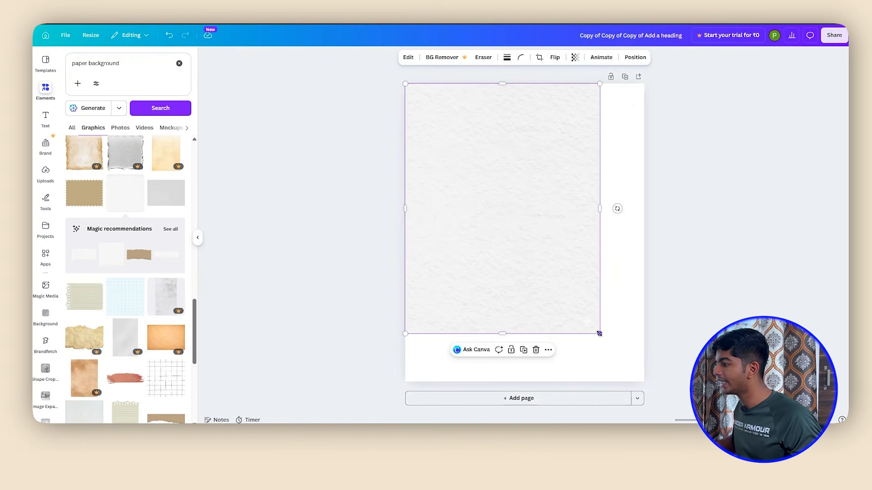
{"action": "left_click_drag", "start_coordinate": [599, 333], "coordinate": [649, 386]}
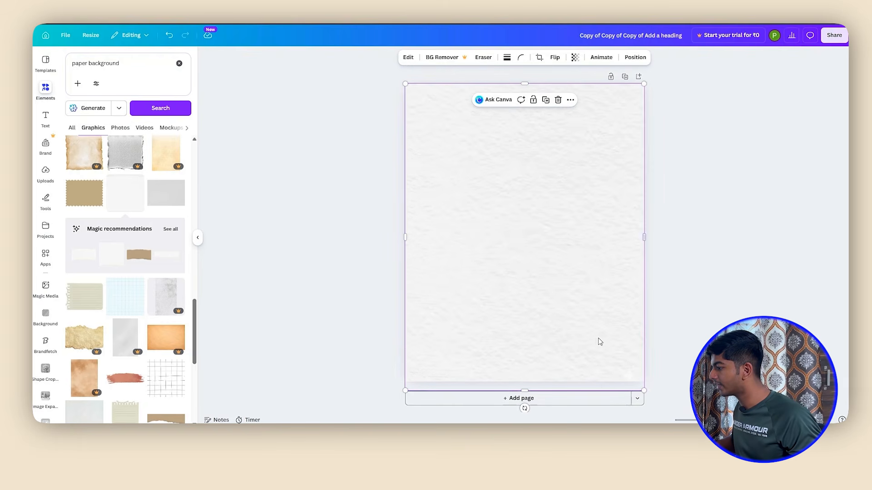
{"action": "left_click_drag", "start_coordinate": [564, 313], "coordinate": [564, 307]}
{"action": "left_click", "coordinate": [677, 272]}
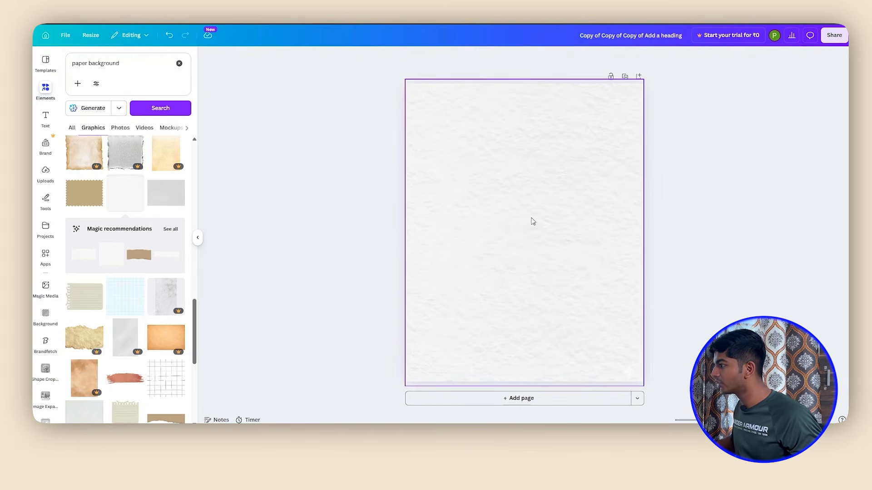
{"action": "scroll", "coordinate": [532, 221], "scroll_direction": "up", "scroll_amount": 5}
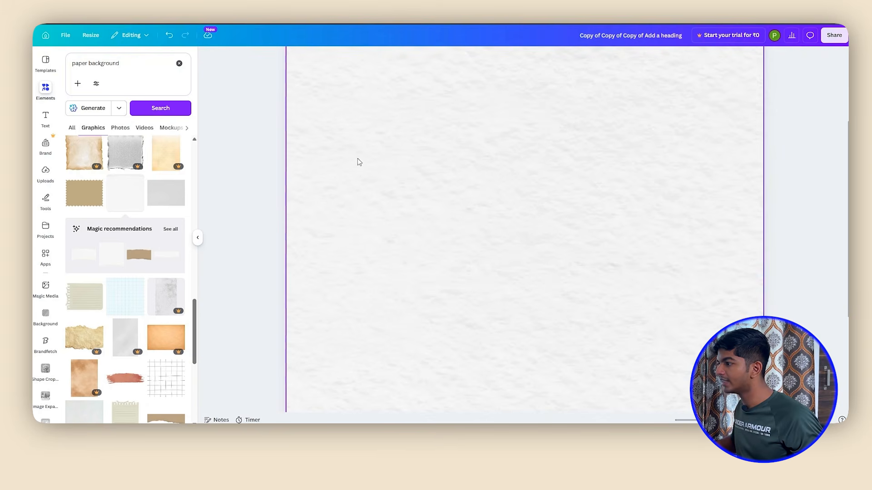
{"action": "scroll", "coordinate": [492, 220], "scroll_direction": "down", "scroll_amount": 4}
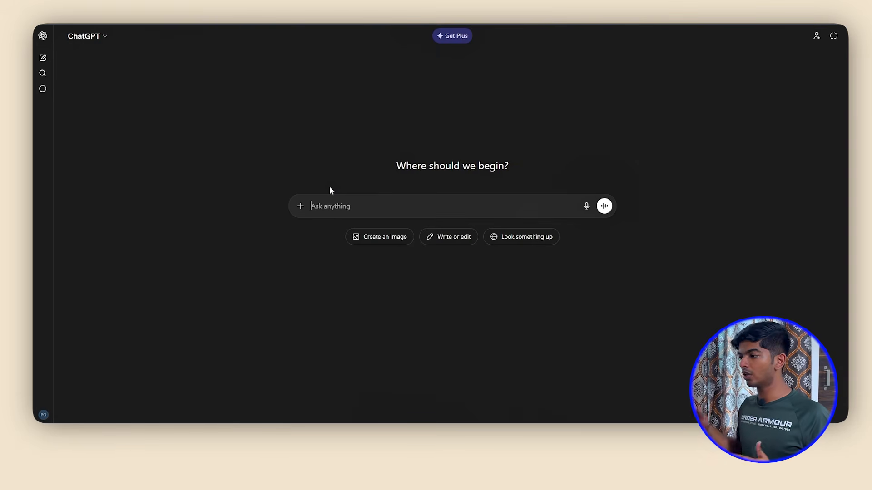
Switch to ChatGPT and ask for highly interesting, trendy topics to talk about in a carousel on the niche Fitness
{"action": "type", "text": "Give "}
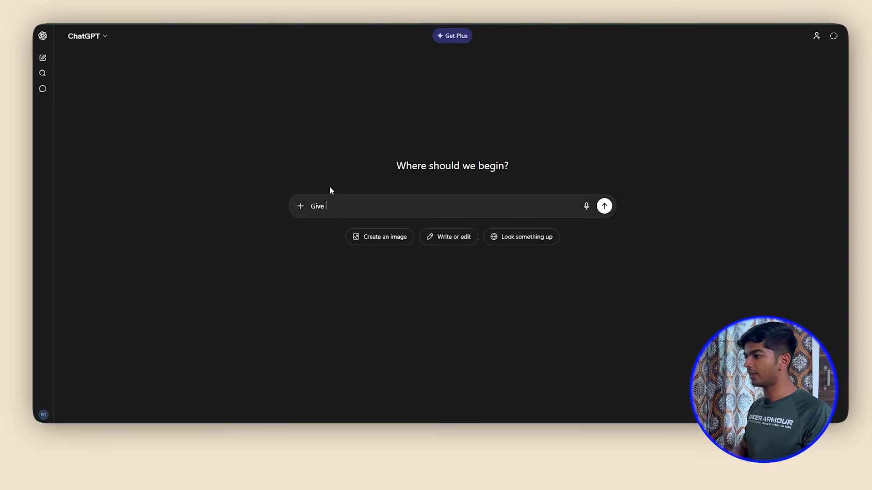
{"action": "type", "text": "me highly interes"}
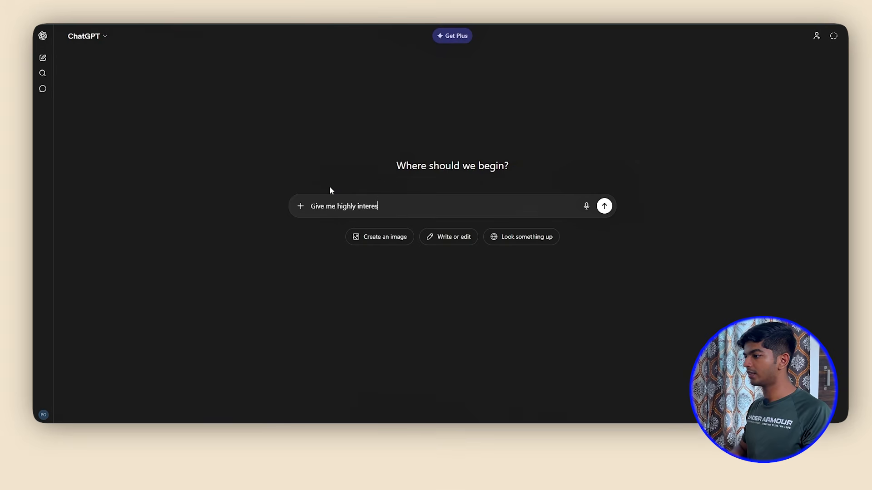
{"action": "type", "text": "ting, trendy topics to talk about in m"}
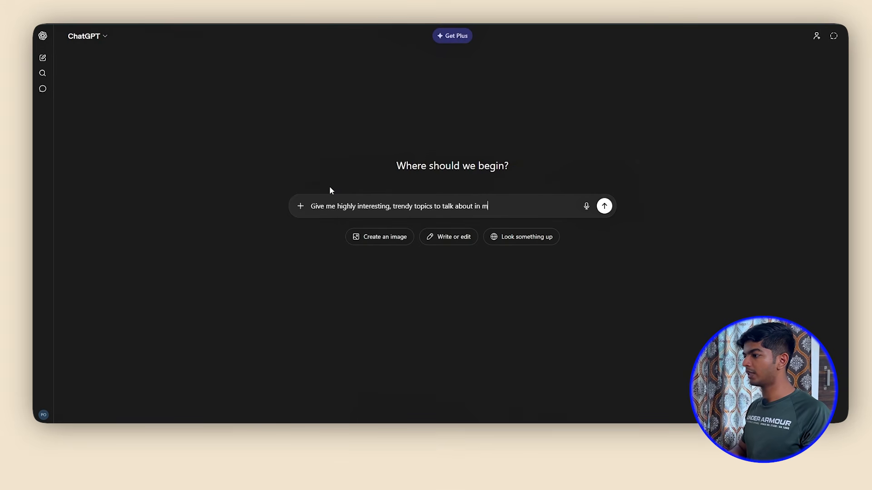
{"action": "type", "text": "y carousel on the niche Fitness."}
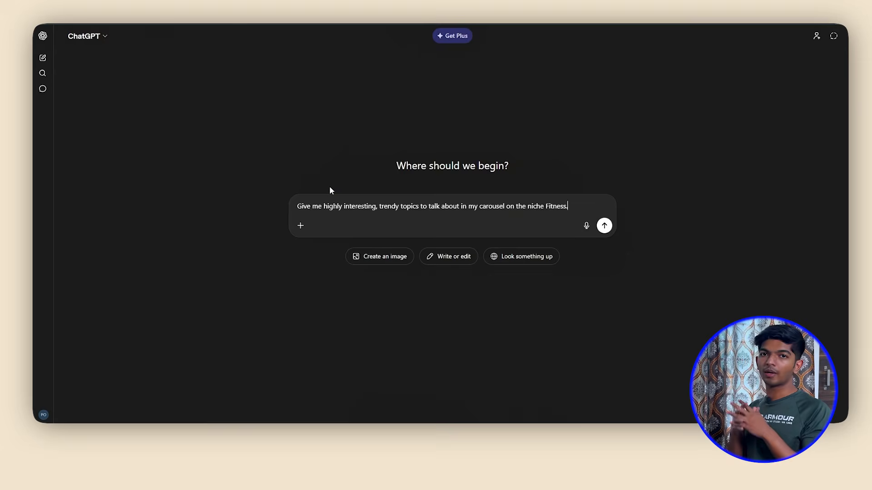
{"action": "key", "text": "Return"}
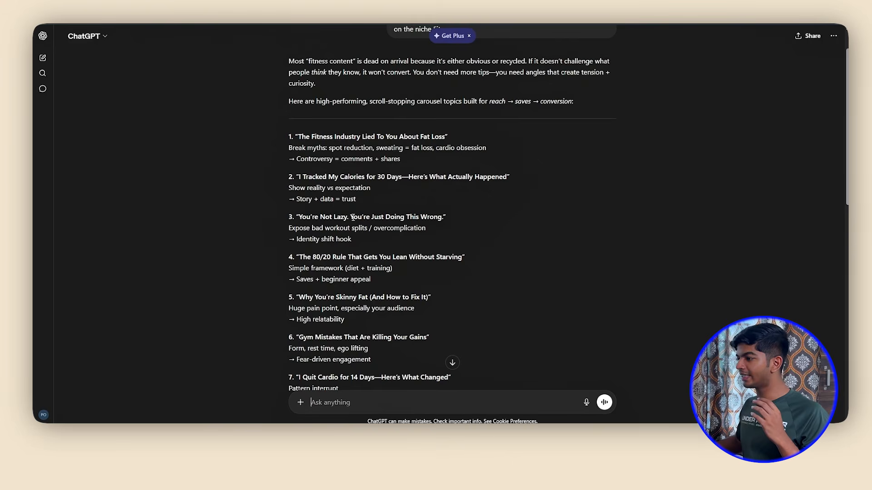
Request a brief, knowledgeable premium carousel post on topic number 4, with a hook on the first slide and one numbered point per following slide
{"action": "scroll", "coordinate": [353, 217], "scroll_direction": "down", "scroll_amount": 5}
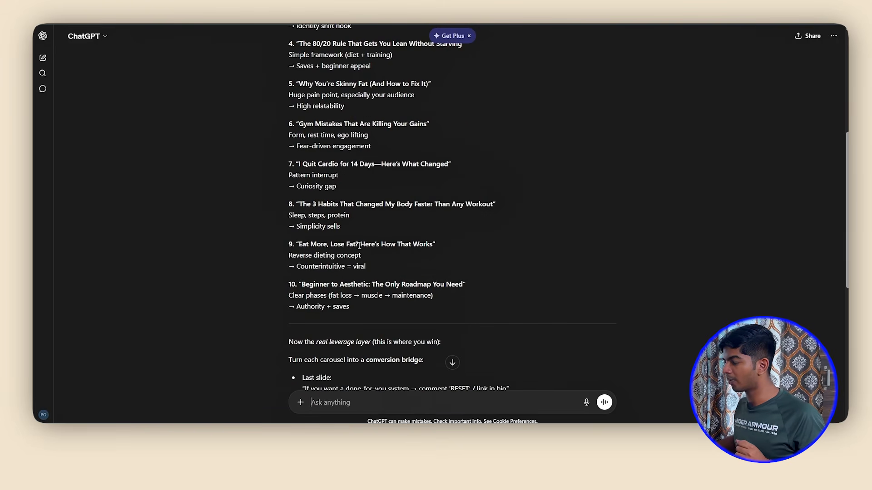
{"action": "scroll", "coordinate": [359, 245], "scroll_direction": "up", "scroll_amount": 4}
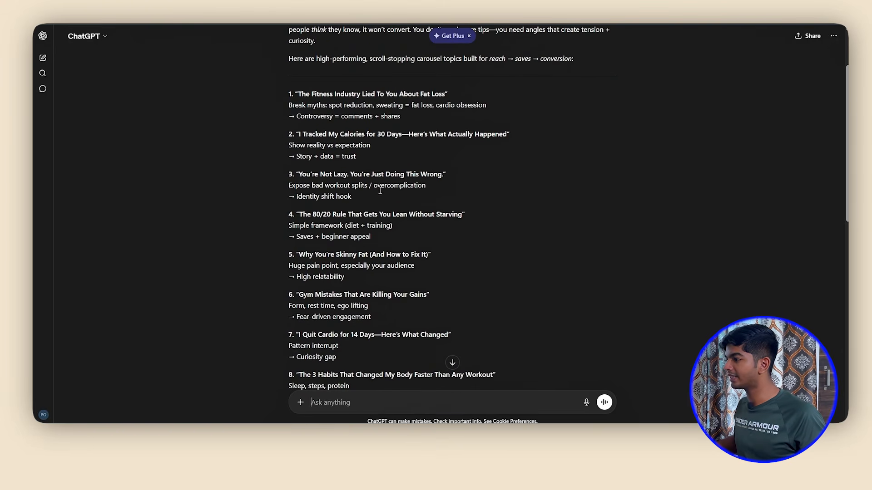
{"action": "left_click_drag", "start_coordinate": [300, 214], "coordinate": [464, 215]}
{"action": "left_click", "coordinate": [452, 362]}
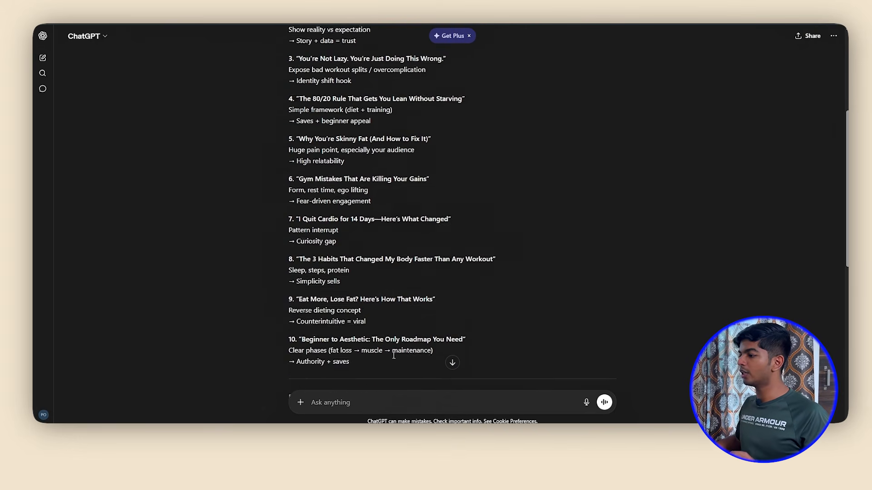
{"action": "scroll", "coordinate": [363, 295], "scroll_direction": "up", "scroll_amount": 1}
{"action": "left_click", "coordinate": [339, 402]}
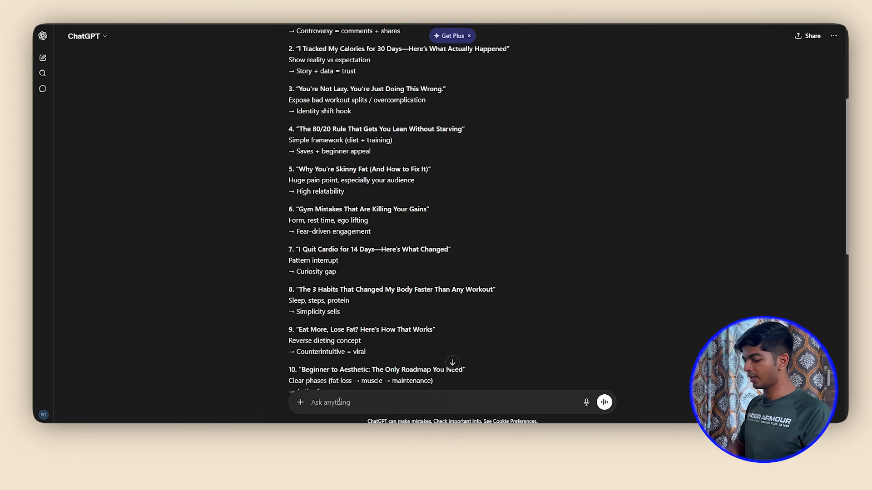
{"action": "type", "text": "Write a poem"}
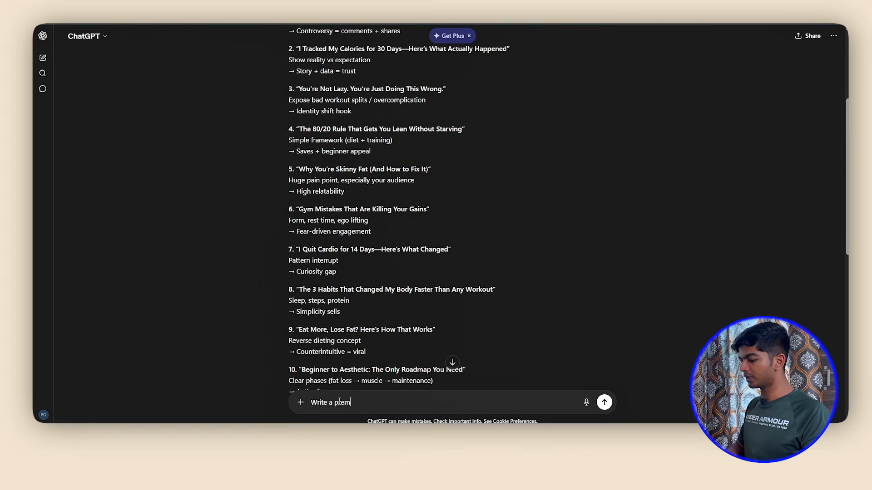
{"action": "type", "text": "ium carousel post, on topic numb"}
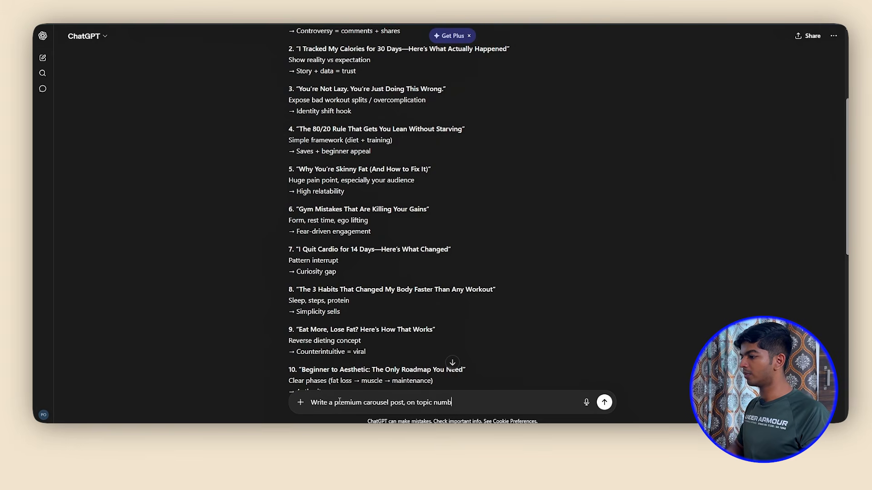
{"action": "type", "text": "er 4"}
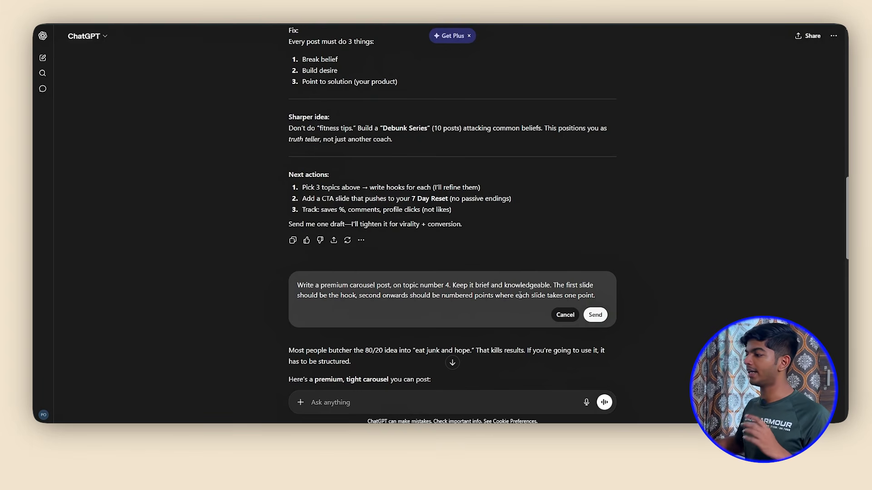
{"action": "left_click", "coordinate": [596, 315]}
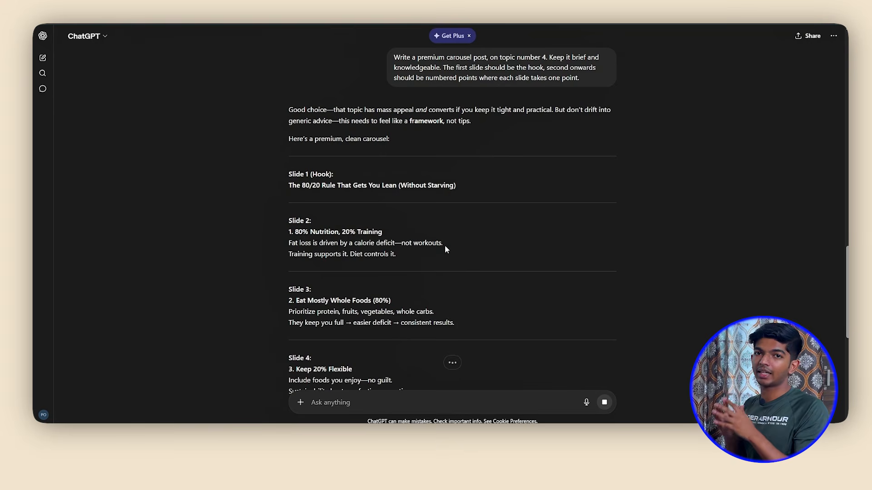
Read through the generated carousel copy slide by slide, from the hook to the closing call to action
{"action": "scroll", "coordinate": [444, 246], "scroll_direction": "down", "scroll_amount": 2}
{"action": "scroll", "coordinate": [425, 235], "scroll_direction": "up", "scroll_amount": 1}
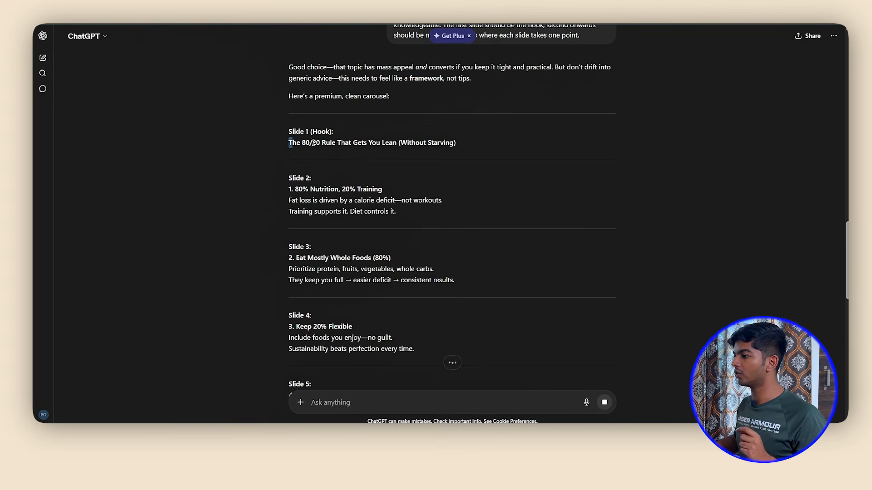
{"action": "left_click_drag", "start_coordinate": [314, 142], "coordinate": [456, 144]}
{"action": "left_click", "coordinate": [414, 195]}
{"action": "scroll", "coordinate": [414, 194], "scroll_direction": "down", "scroll_amount": 1}
{"action": "left_click_drag", "start_coordinate": [289, 147], "coordinate": [424, 184]}
{"action": "scroll", "coordinate": [425, 188], "scroll_direction": "down", "scroll_amount": 2}
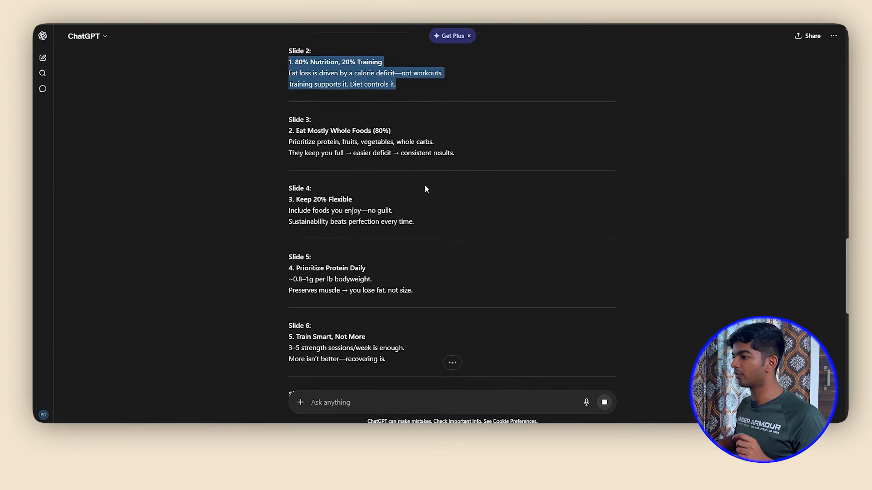
{"action": "left_click_drag", "start_coordinate": [283, 129], "coordinate": [401, 153]}
{"action": "left_click_drag", "start_coordinate": [282, 199], "coordinate": [383, 239]}
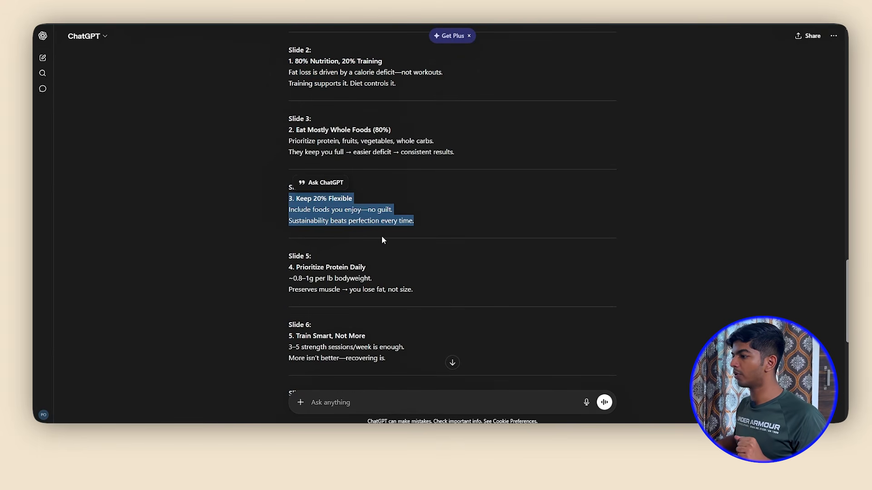
{"action": "scroll", "coordinate": [381, 238], "scroll_direction": "down", "scroll_amount": 5}
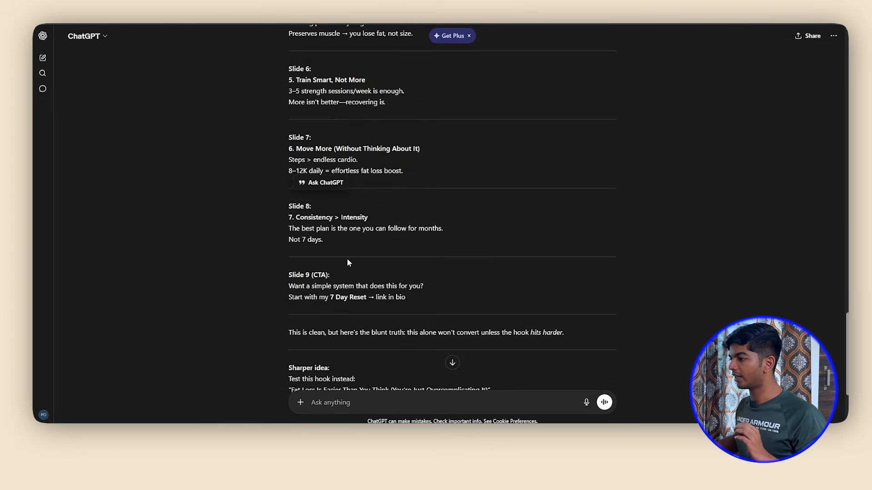
{"action": "left_click", "coordinate": [332, 247]}
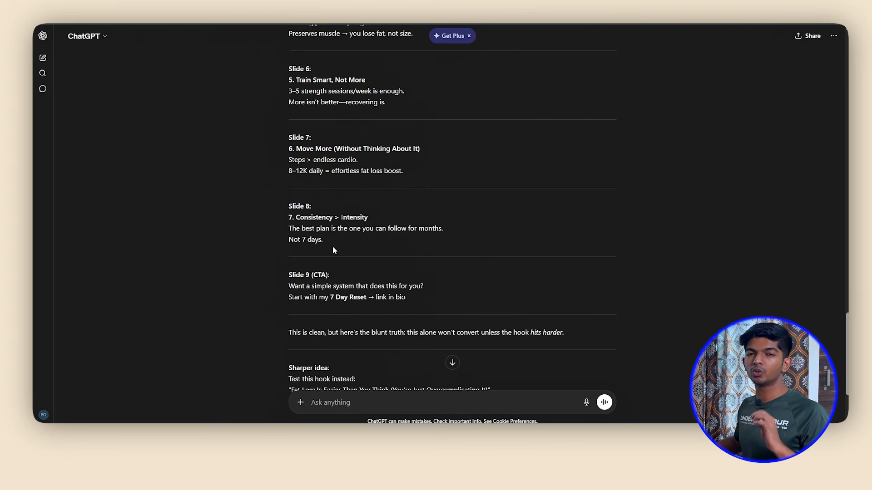
Review the generated copy's closing call-to-action slide and the numbered points back up to the hook slide
{"action": "scroll", "coordinate": [333, 247], "scroll_direction": "down", "scroll_amount": 3}
{"action": "scroll", "coordinate": [332, 247], "scroll_direction": "up", "scroll_amount": 3}
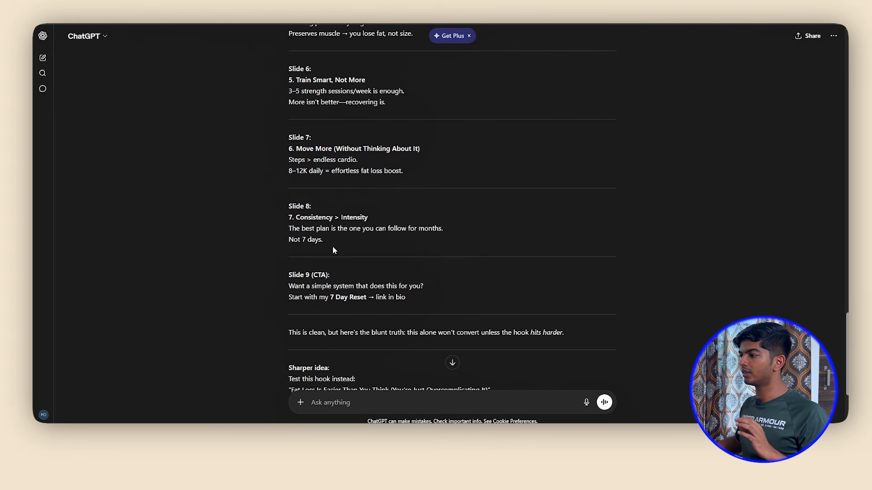
{"action": "scroll", "coordinate": [358, 266], "scroll_direction": "down", "scroll_amount": 1}
{"action": "left_click_drag", "start_coordinate": [410, 255], "coordinate": [270, 248]}
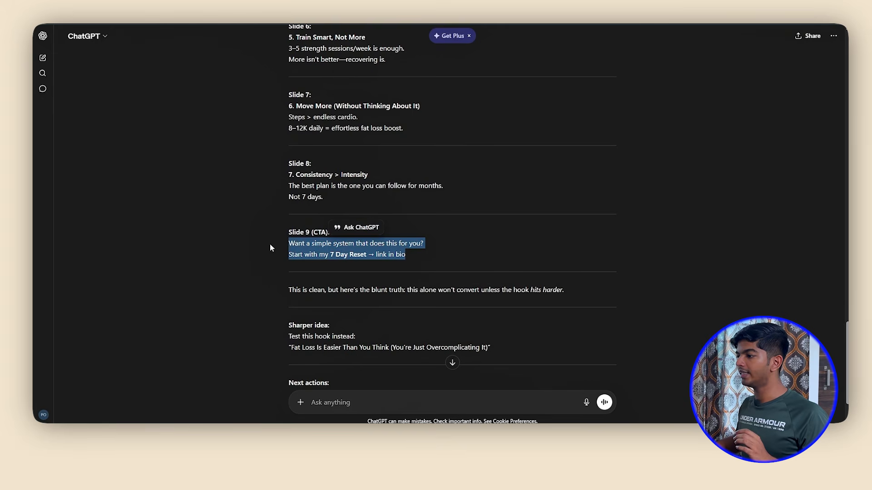
{"action": "left_click", "coordinate": [318, 251]}
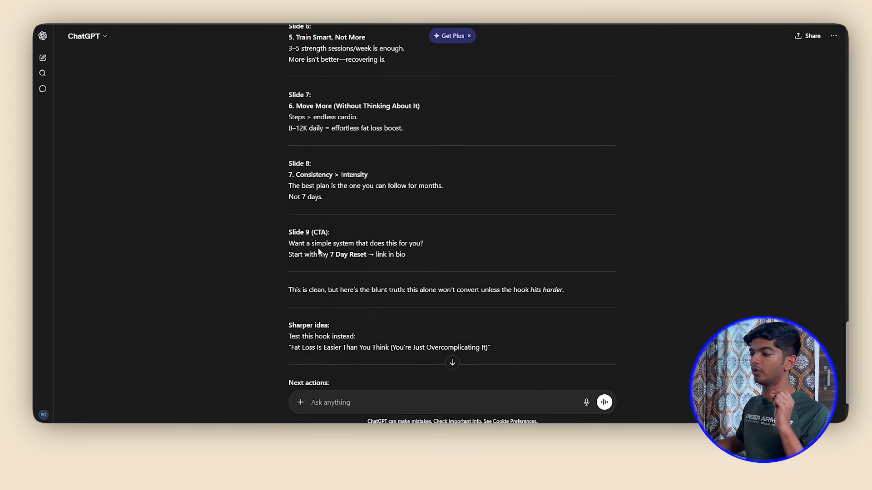
{"action": "scroll", "coordinate": [318, 249], "scroll_direction": "up", "scroll_amount": 2}
{"action": "scroll", "coordinate": [405, 220], "scroll_direction": "up", "scroll_amount": 3}
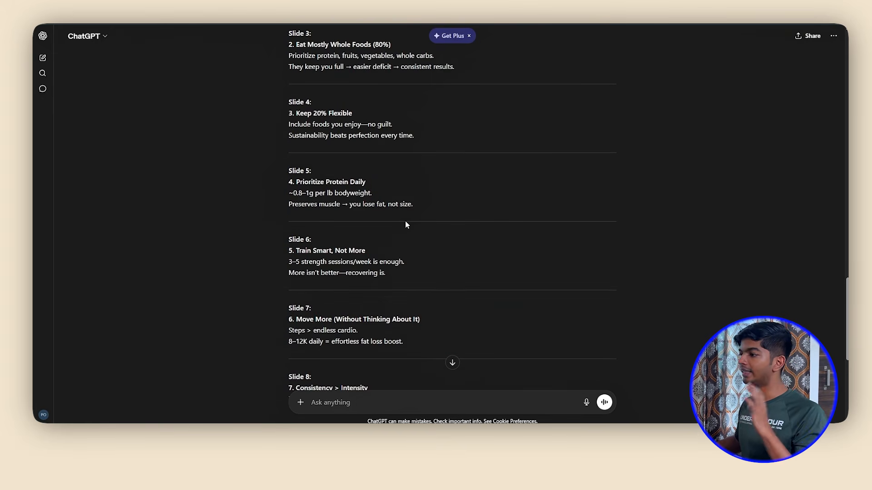
{"action": "scroll", "coordinate": [405, 220], "scroll_direction": "up", "scroll_amount": 4}
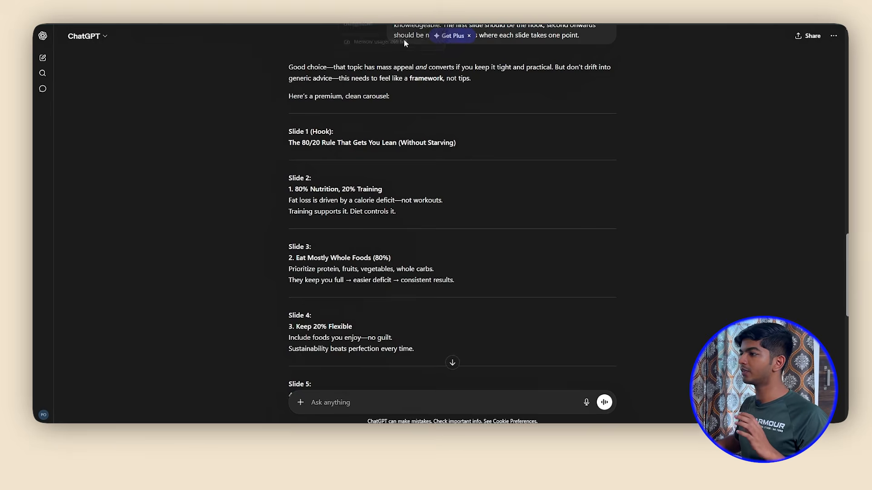
Arrange the ChatGPT and Canva windows side by side and collapse Canva's element library to clear the canvas
{"action": "left_click_drag", "start_coordinate": [488, 1], "coordinate": [495, 70]}
{"action": "mouse_move", "coordinate": [646, 73]}
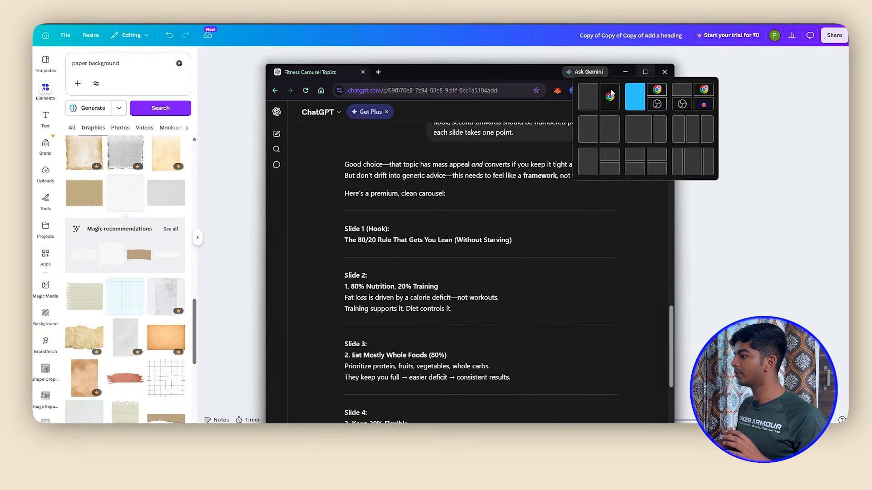
{"action": "left_click", "coordinate": [588, 97]}
{"action": "left_click", "coordinate": [535, 97]}
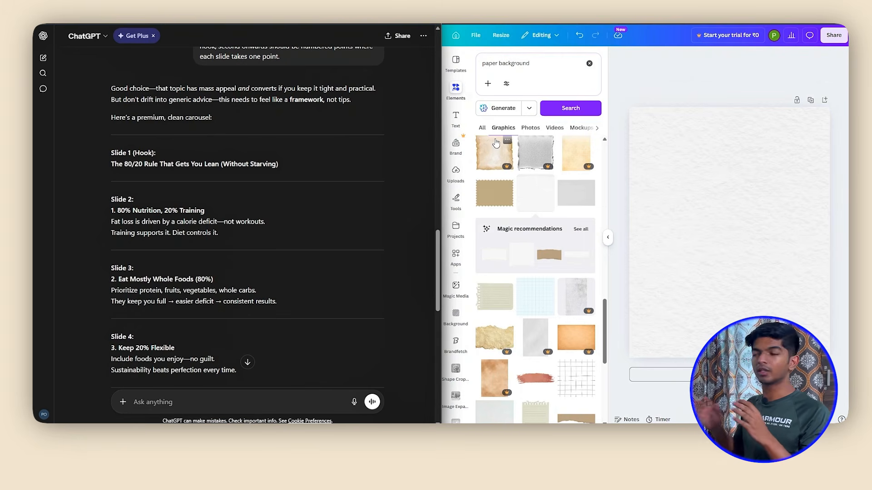
{"action": "left_click", "coordinate": [608, 237]}
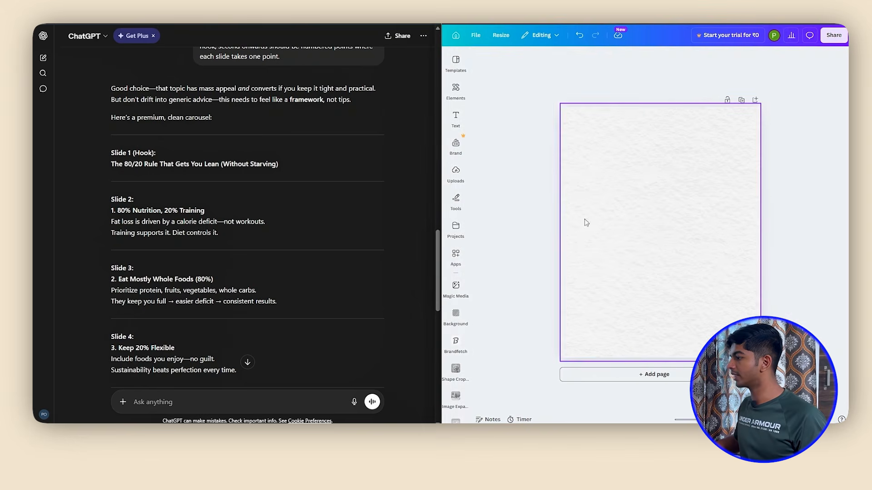
Copy the Slide 1 hook "The 80/20 Rule That Gets You Lean (Without Starving)" from ChatGPT onto the Canva page
{"action": "scroll", "coordinate": [209, 189], "scroll_direction": "up", "scroll_amount": 2}
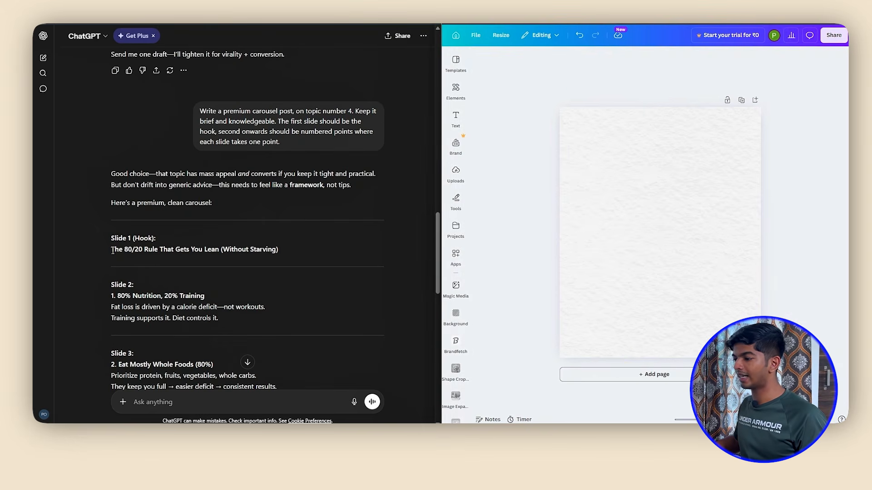
{"action": "left_click_drag", "start_coordinate": [113, 251], "coordinate": [317, 257]}
{"action": "key", "text": "ctrl+c"}
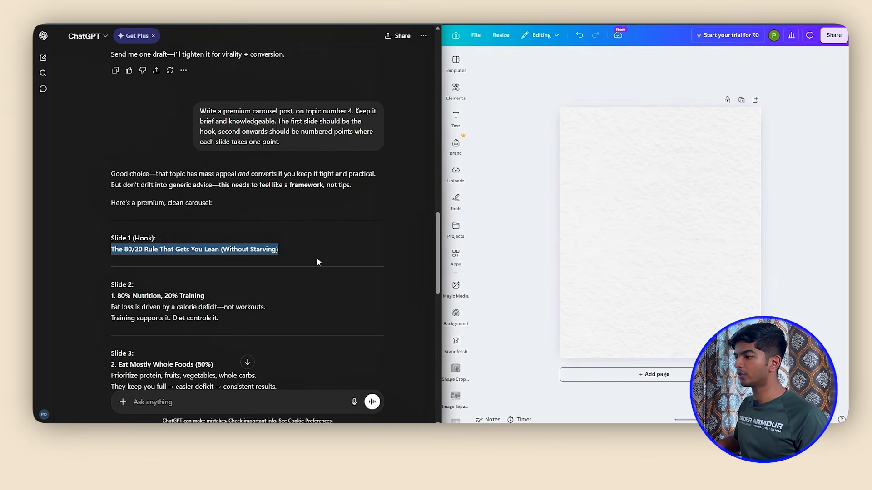
{"action": "left_click", "coordinate": [335, 259]}
{"action": "left_click", "coordinate": [663, 236]}
{"action": "key", "text": "ctrl+v"}
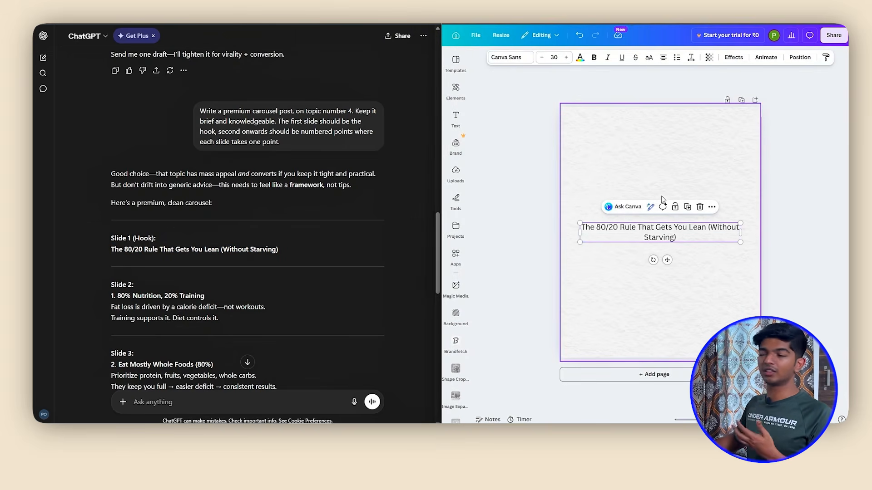
Set the hook text to the League Spartan font at size 113
{"action": "left_click", "coordinate": [511, 58]}
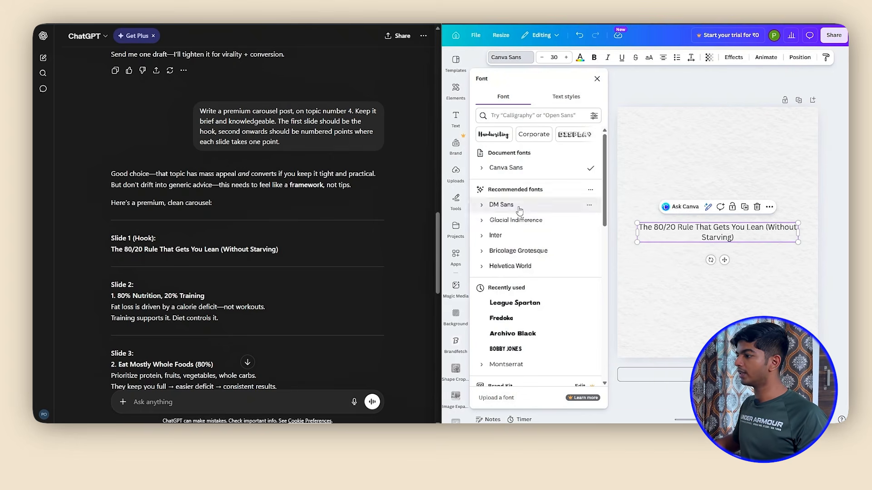
{"action": "left_click", "coordinate": [514, 303]}
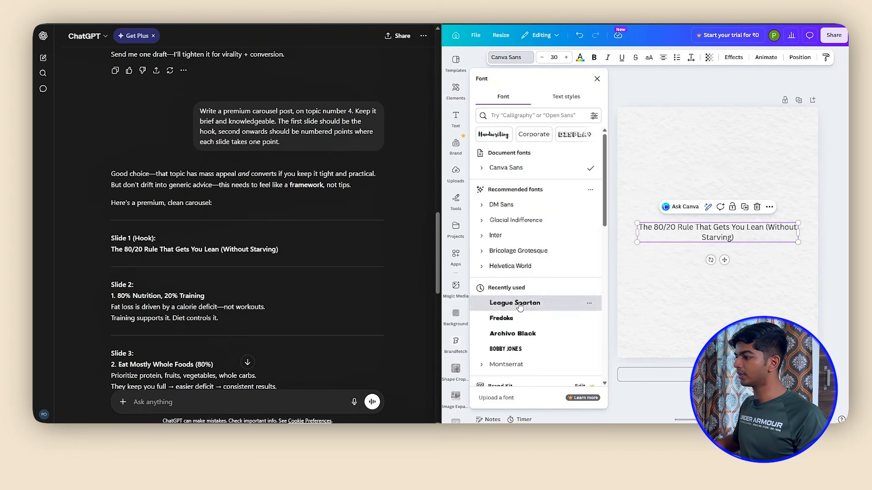
{"action": "left_click", "coordinate": [558, 57]}
{"action": "key", "text": "Return"}
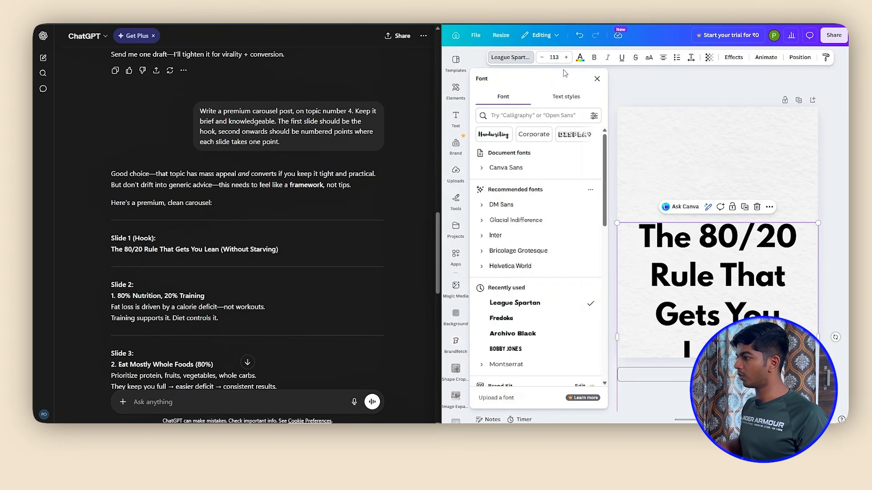
{"action": "left_click", "coordinate": [597, 79]}
Position the headline within the page, remove its opening word "The" and left-align the text
{"action": "left_click_drag", "start_coordinate": [699, 298], "coordinate": [672, 221]}
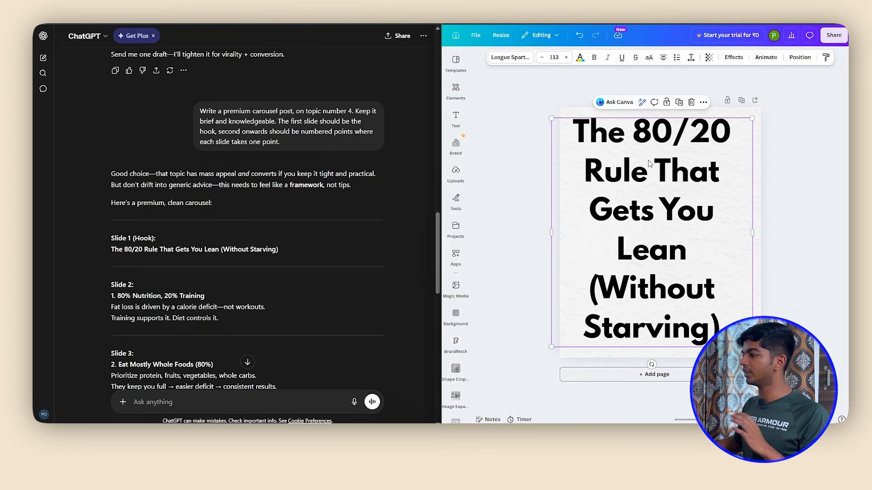
{"action": "key", "text": "ctrl+z"}
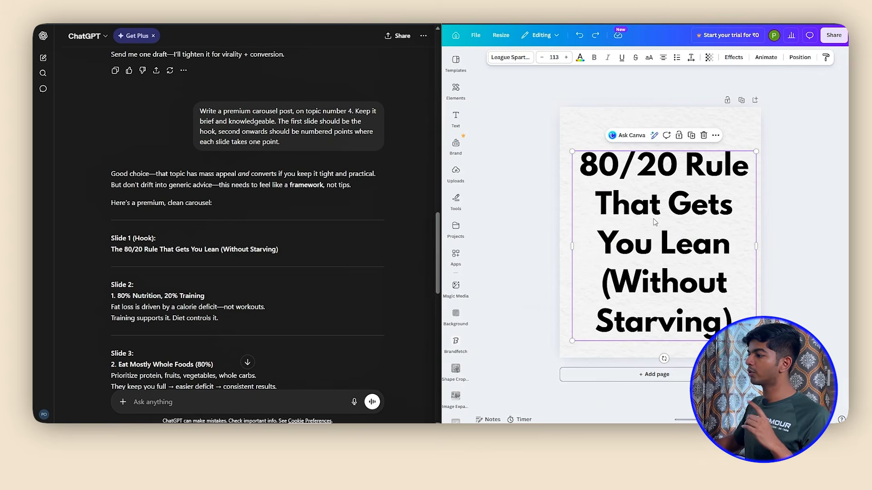
{"action": "left_click", "coordinate": [662, 57]}
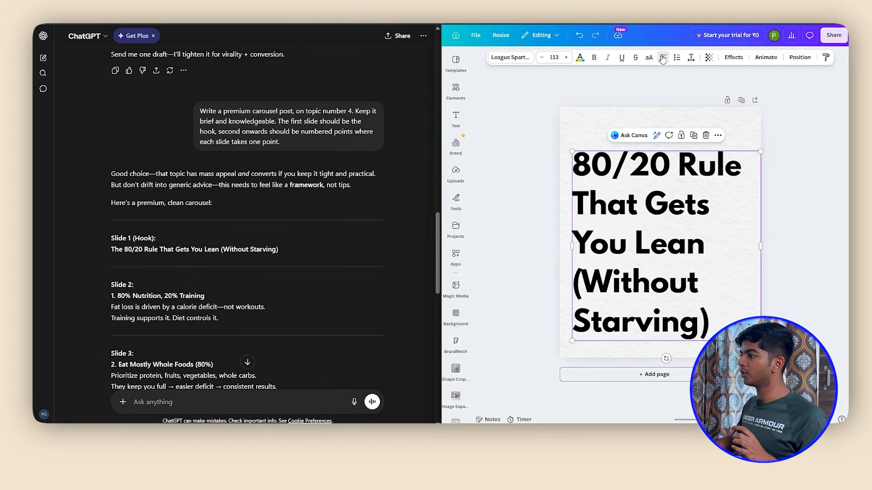
{"action": "left_click_drag", "start_coordinate": [632, 230], "coordinate": [652, 204]}
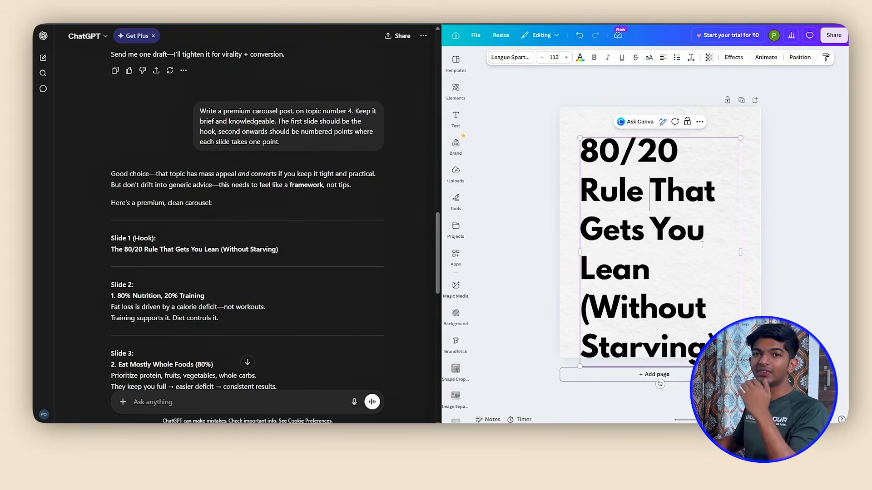
Delete "(Without Starving)" from the headline and centre the remaining text vertically on the page
{"action": "left_click_drag", "start_coordinate": [726, 348], "coordinate": [597, 304]}
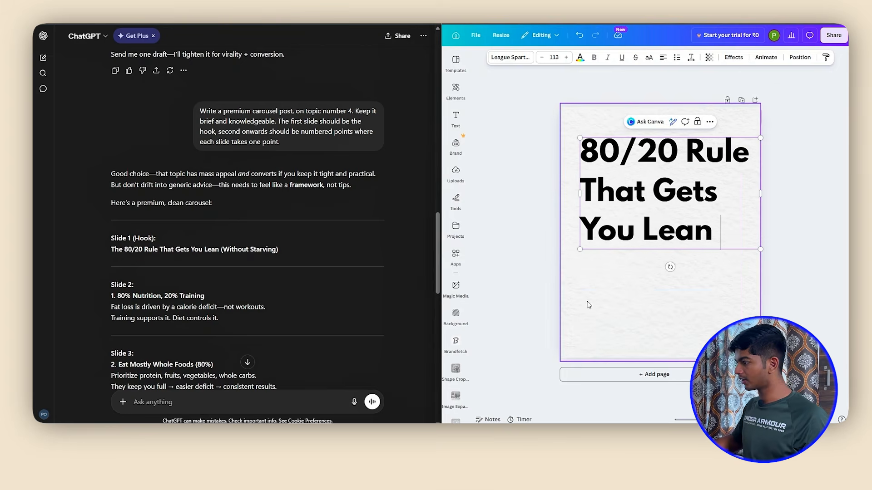
{"action": "left_click", "coordinate": [666, 293]}
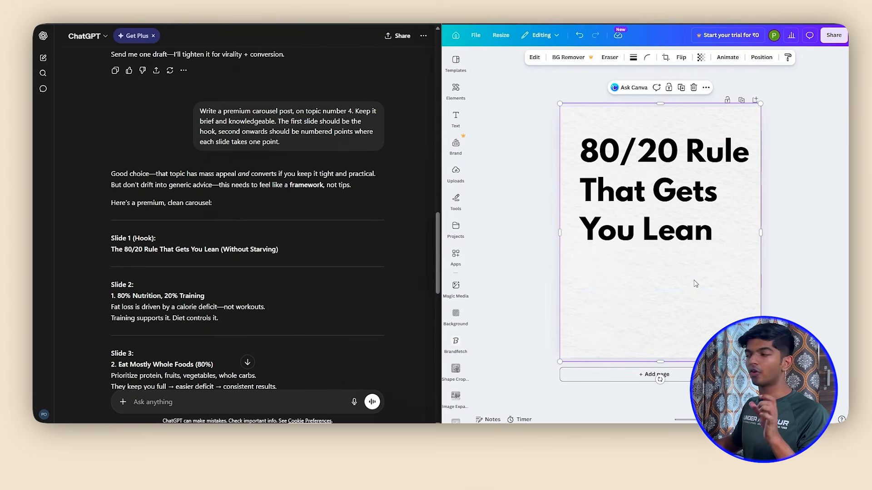
{"action": "left_click", "coordinate": [657, 177]}
Colour only "80/20" in the headline dark red with a new custom colour
{"action": "left_click_drag", "start_coordinate": [657, 176], "coordinate": [580, 193]}
{"action": "left_click", "coordinate": [681, 191]}
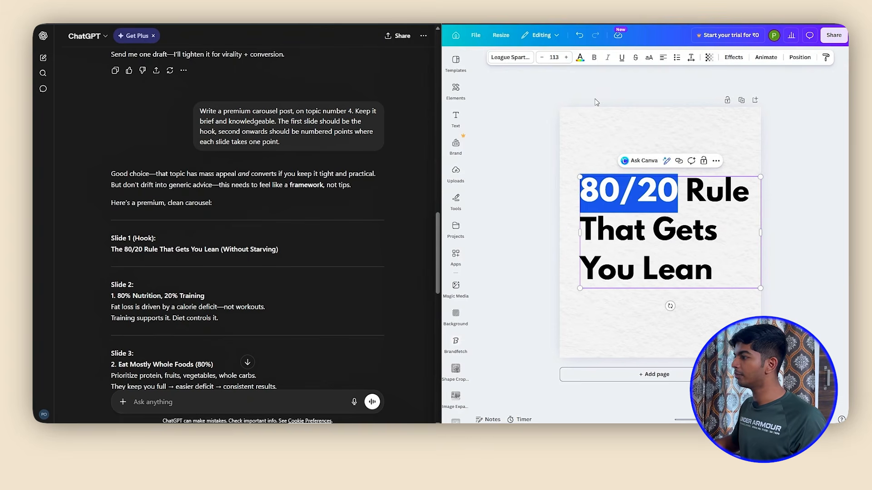
{"action": "left_click", "coordinate": [580, 58]}
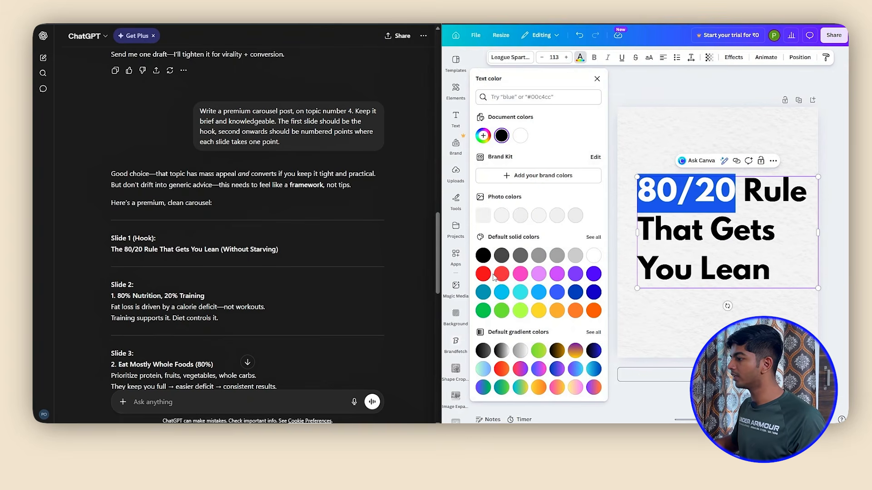
{"action": "left_click", "coordinate": [482, 139]}
{"action": "left_click_drag", "start_coordinate": [553, 195], "coordinate": [587, 182]}
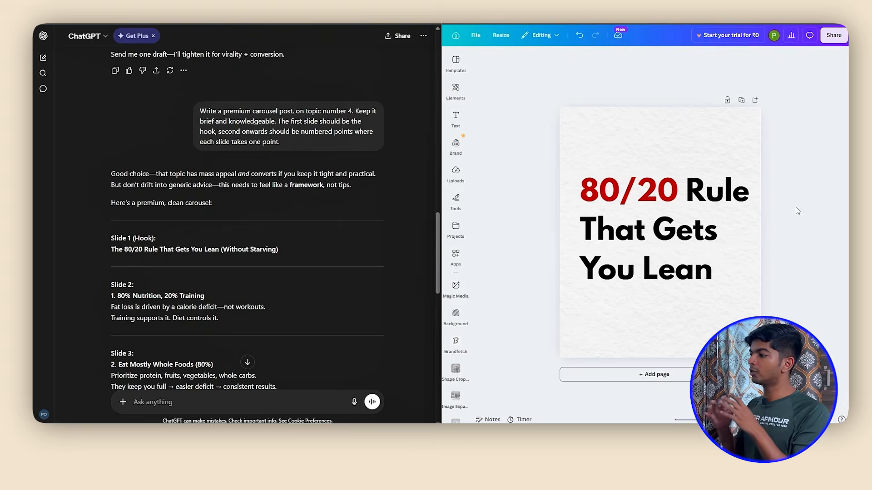
Cut "That Gets You Lean" out of the headline, leaving only "80/20 Rule" in the text box
{"action": "left_click", "coordinate": [702, 232]}
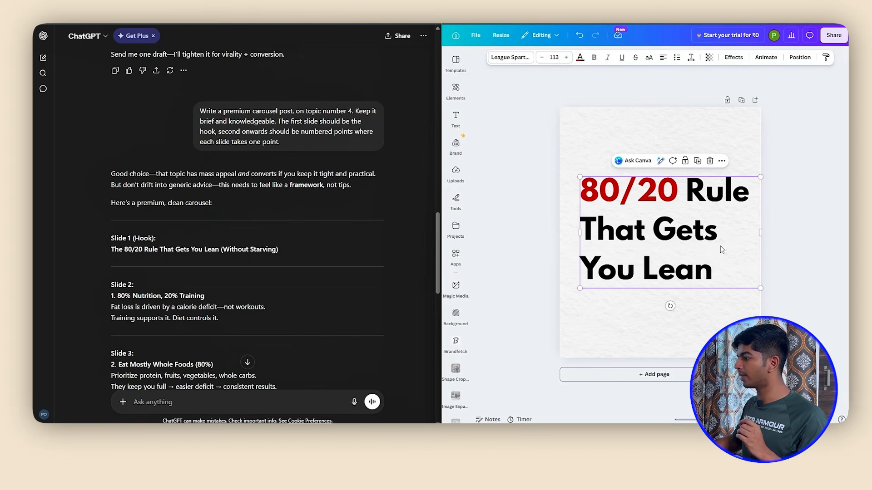
{"action": "left_click", "coordinate": [719, 272]}
{"action": "left_click_drag", "start_coordinate": [720, 272], "coordinate": [583, 226]}
{"action": "key", "text": "ctrl+c"}
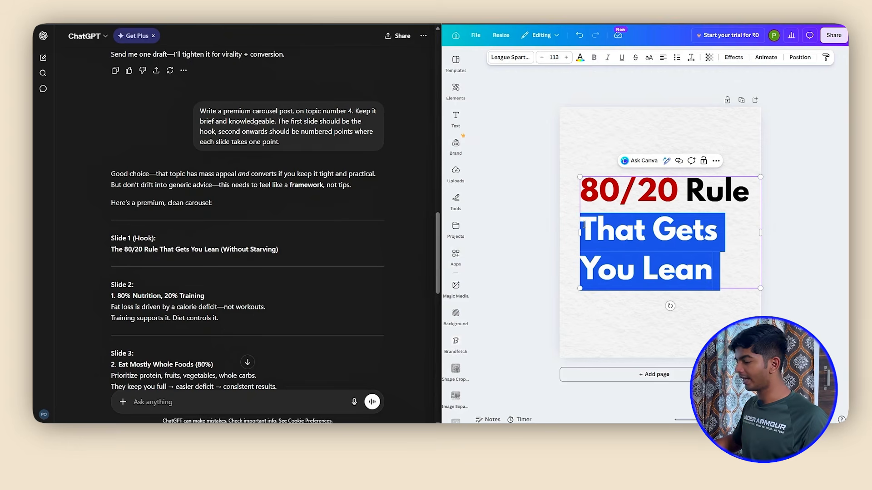
{"action": "key", "text": "BackSpace"}
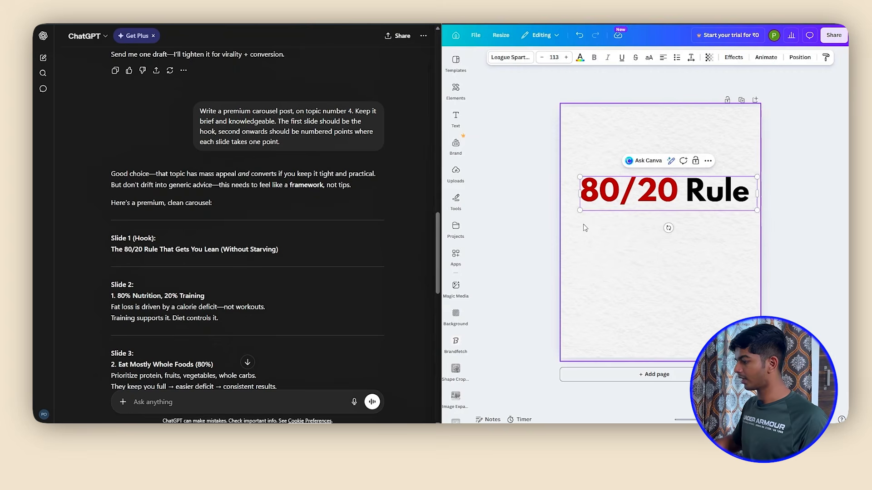
{"action": "left_click", "coordinate": [616, 224]}
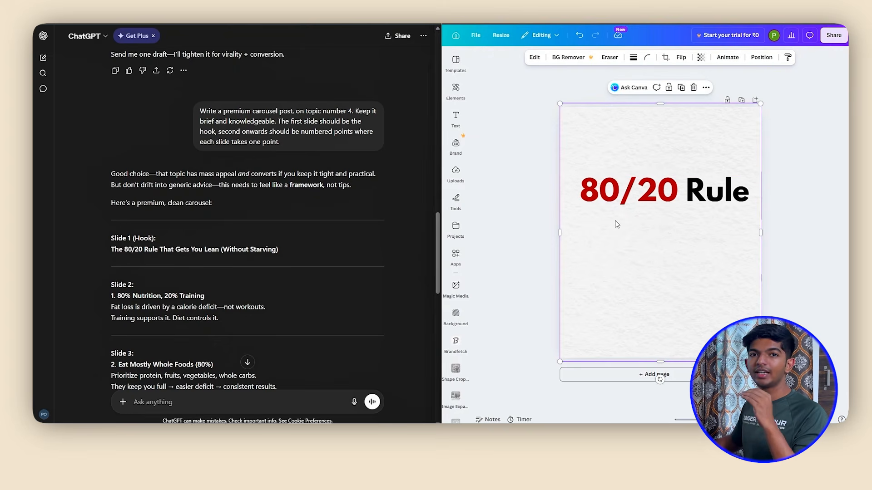
Duplicate the "80/20 Rule" text directly below, replace the copy's wording with "That Gets You Lean" and colour it black
{"action": "left_click_drag", "start_coordinate": [673, 190], "coordinate": [652, 235]}
{"action": "double_click", "coordinate": [627, 225]}
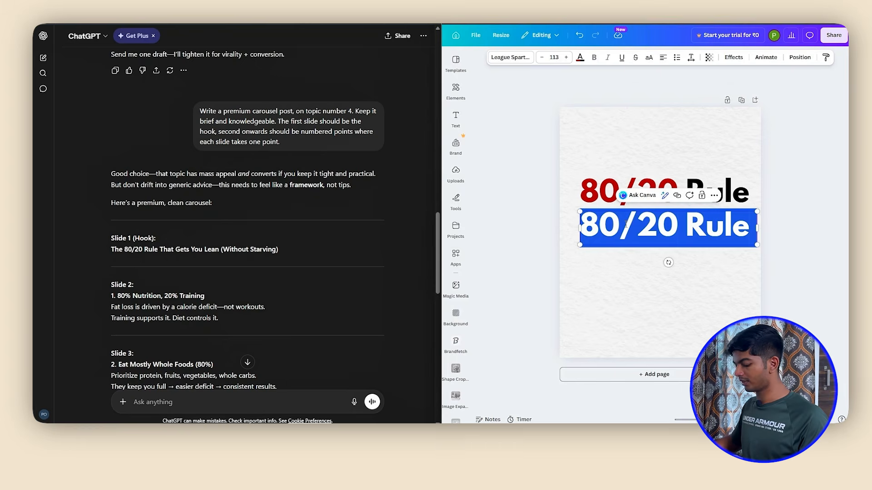
{"action": "key", "text": "ctrl+v"}
{"action": "key", "text": "ctrl+a"}
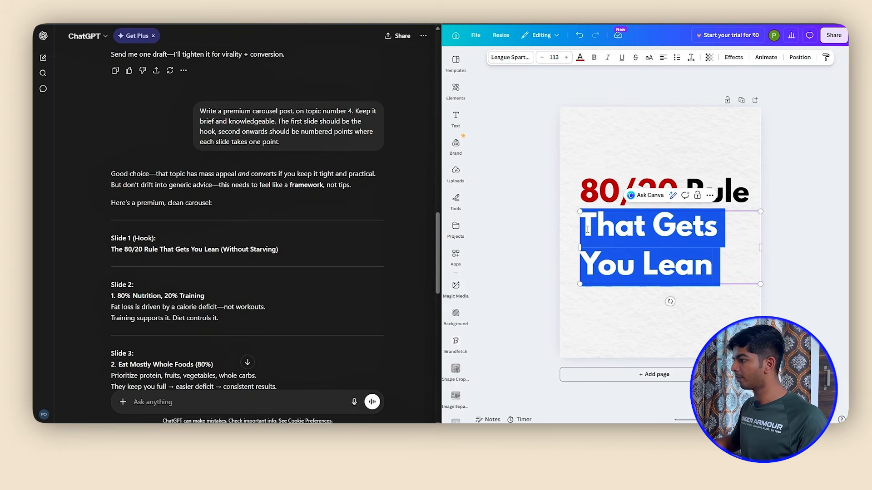
{"action": "left_click", "coordinate": [580, 58]}
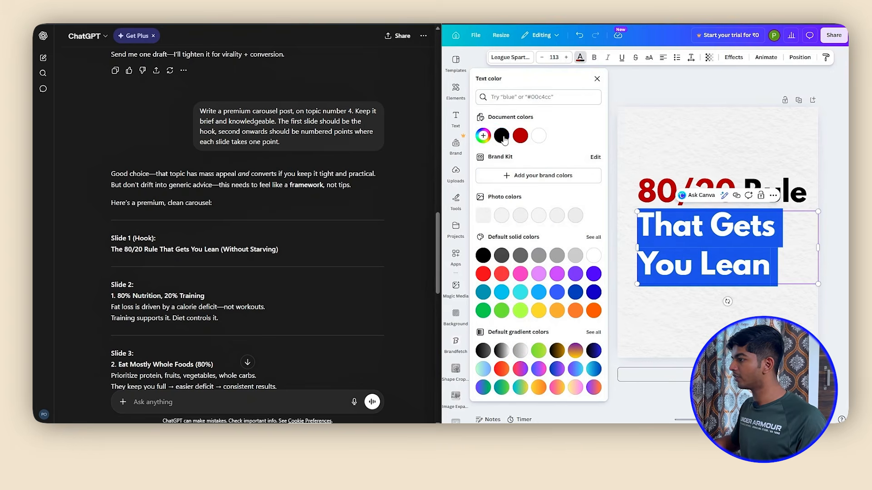
{"action": "left_click", "coordinate": [502, 137]}
{"action": "left_click", "coordinate": [698, 136]}
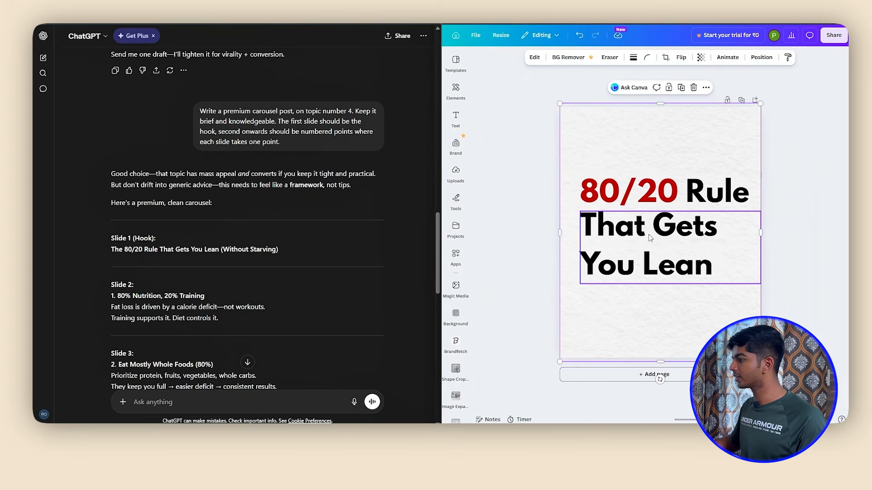
Cut "You Lean" out of the second text box, leaving only "That Gets"
{"action": "left_click", "coordinate": [662, 250]}
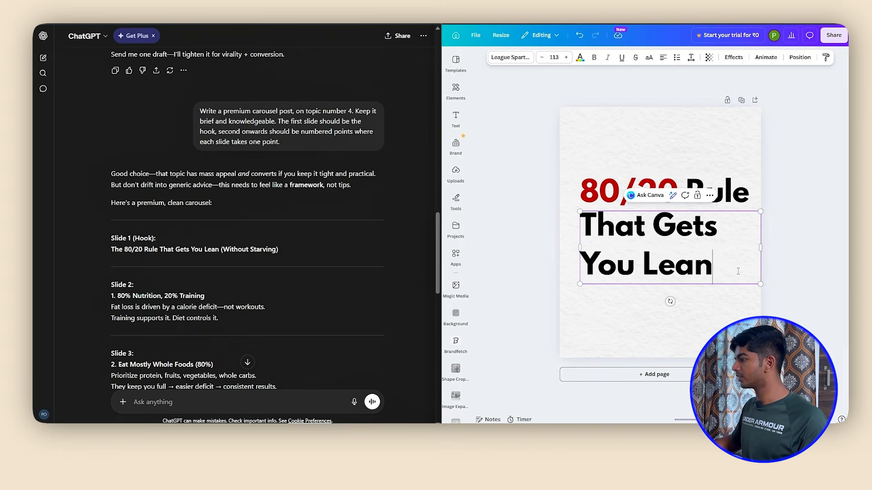
{"action": "left_click_drag", "start_coordinate": [719, 272], "coordinate": [587, 265]}
{"action": "key", "text": "BackSpace"}
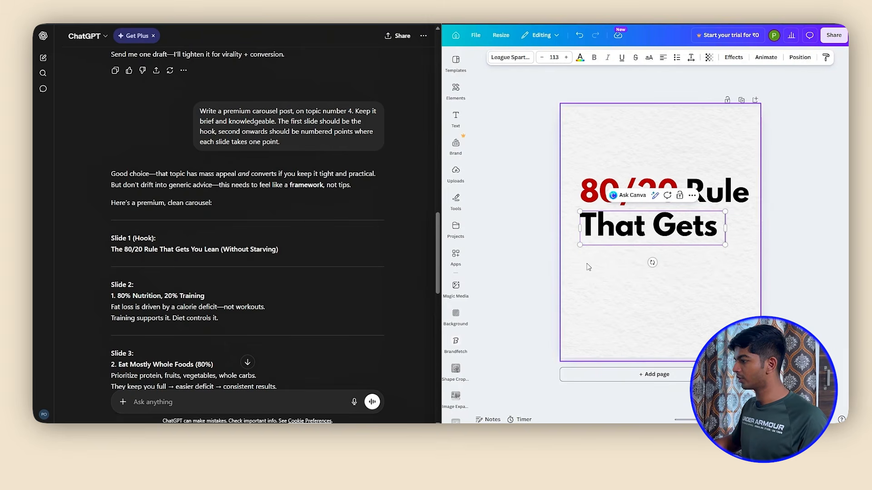
{"action": "left_click", "coordinate": [609, 277]}
Duplicate the "That Gets" text directly below itself and replace the copy's wording with "You Lean"
{"action": "left_click", "coordinate": [641, 231]}
{"action": "key", "text": "ctrl+d"}
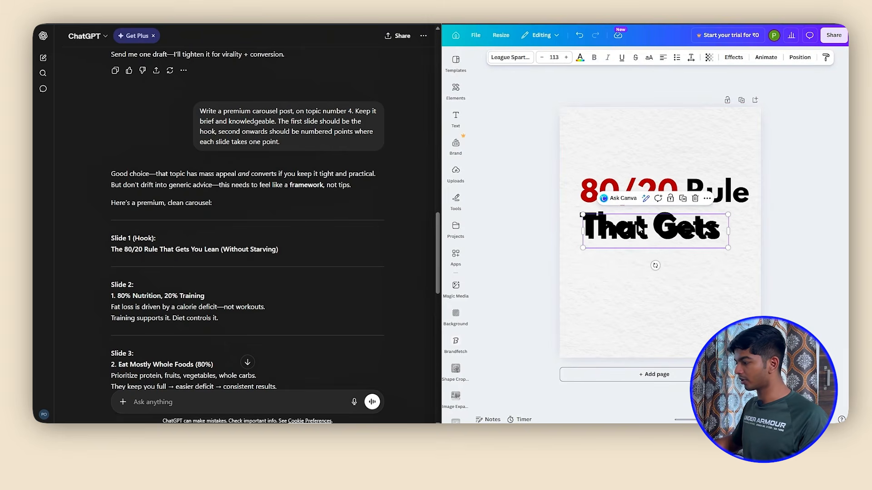
{"action": "left_click_drag", "start_coordinate": [642, 233], "coordinate": [639, 261]}
{"action": "double_click", "coordinate": [629, 264]}
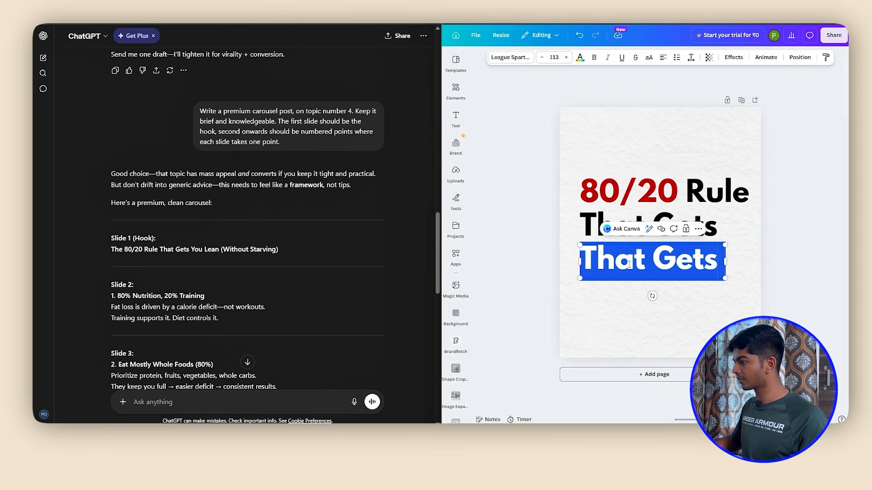
{"action": "type", "text": "You Lean"}
{"action": "left_click", "coordinate": [802, 211]}
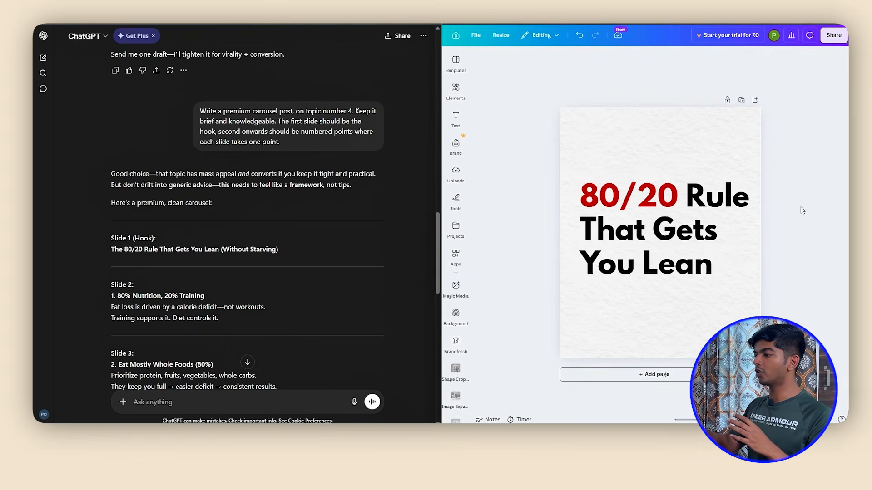
Search the graphics for "arrow" and place the thin straight black right-pointing arrow, reduced in size, in the slide's upper-right corner
{"action": "left_click", "coordinate": [455, 91]}
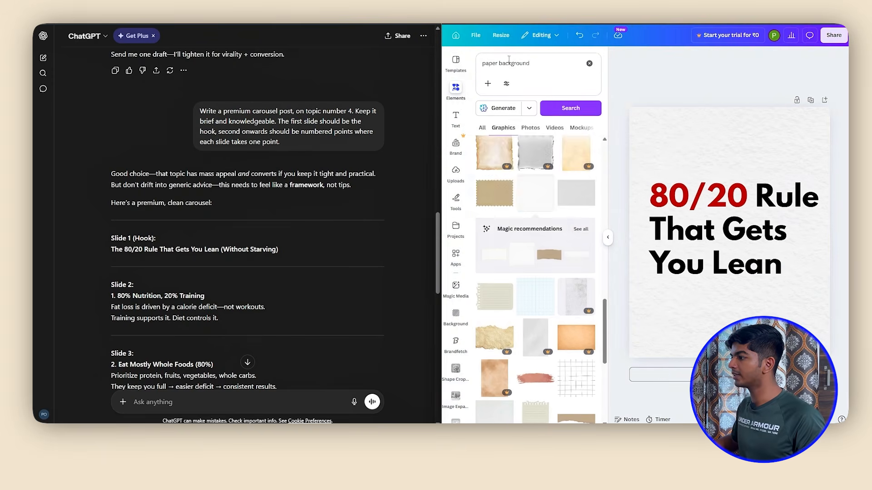
{"action": "type", "text": "arrow"}
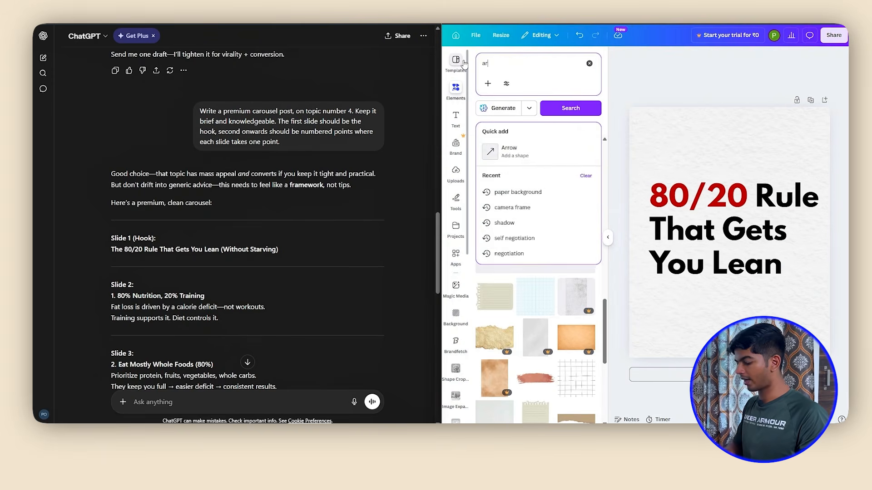
{"action": "key", "text": "Return"}
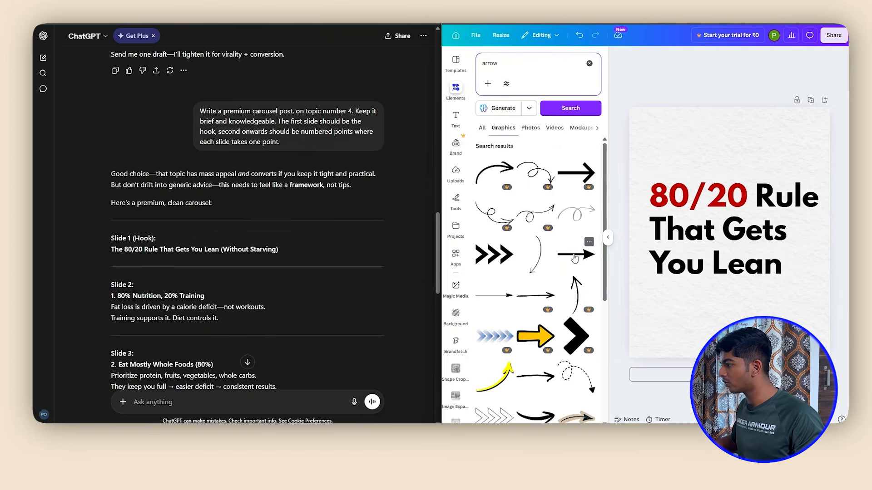
{"action": "left_click", "coordinate": [575, 258]}
{"action": "left_click_drag", "start_coordinate": [744, 237], "coordinate": [740, 137]}
{"action": "left_click_drag", "start_coordinate": [730, 167], "coordinate": [796, 155]}
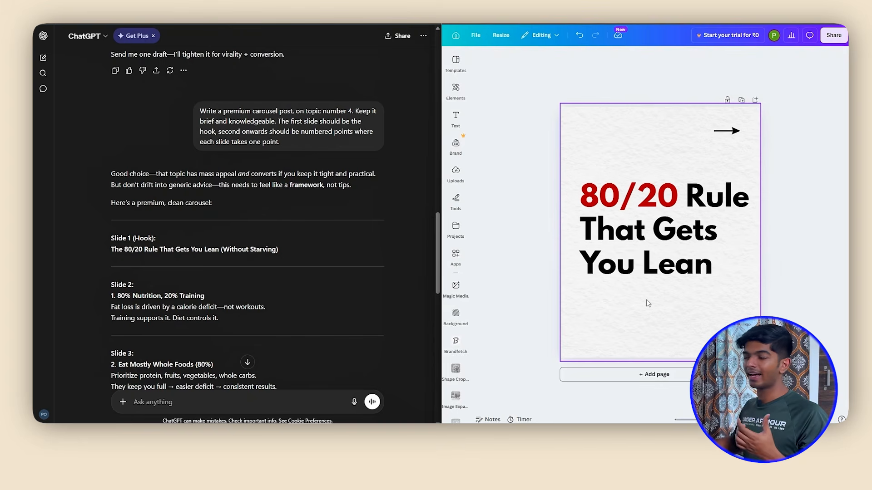
Add a text box containing the creator's social media handle and set its font size to 32
{"action": "left_click", "coordinate": [458, 117]}
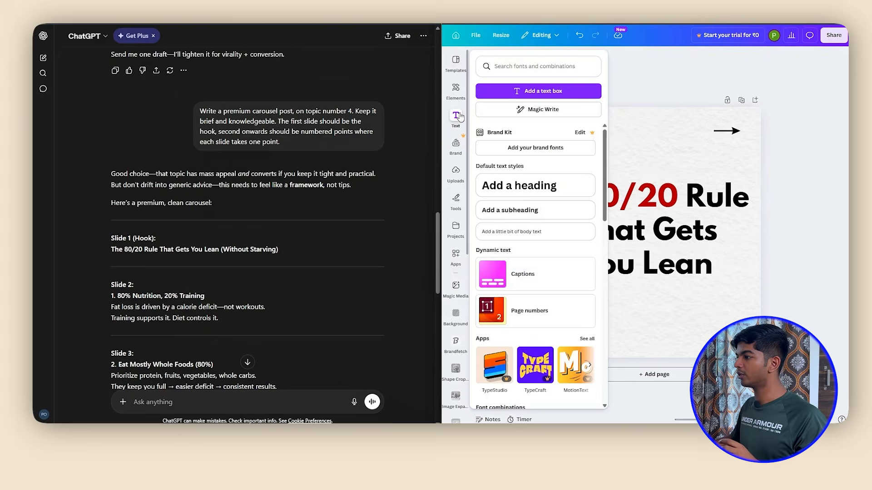
{"action": "left_click", "coordinate": [543, 90]}
{"action": "type", "text": "@pooravbala"}
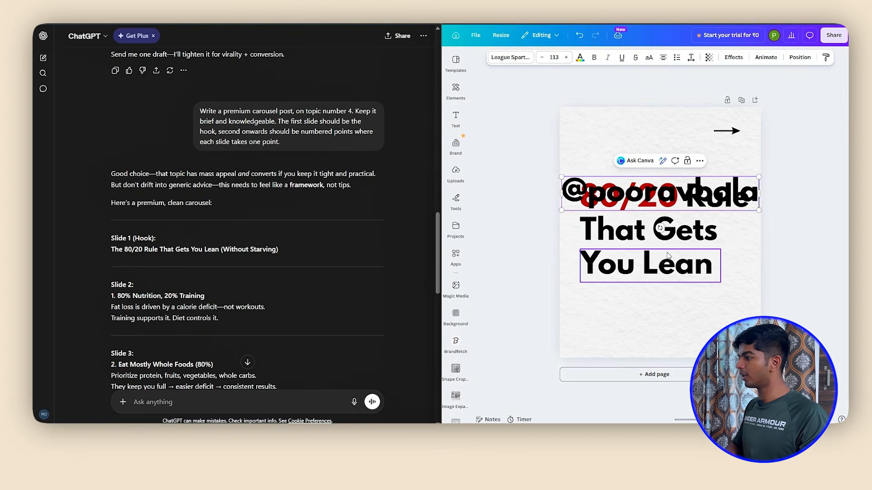
{"action": "key", "text": "Return"}
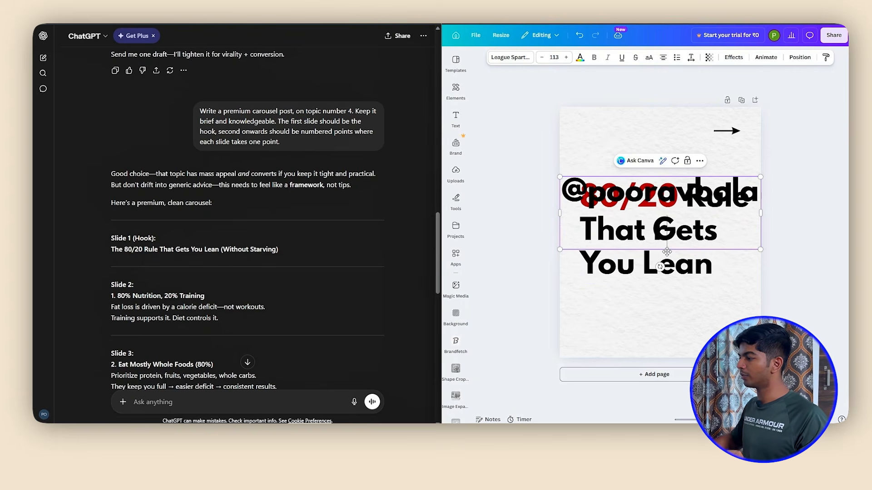
{"action": "left_click", "coordinate": [555, 58]}
{"action": "left_click", "coordinate": [550, 169]}
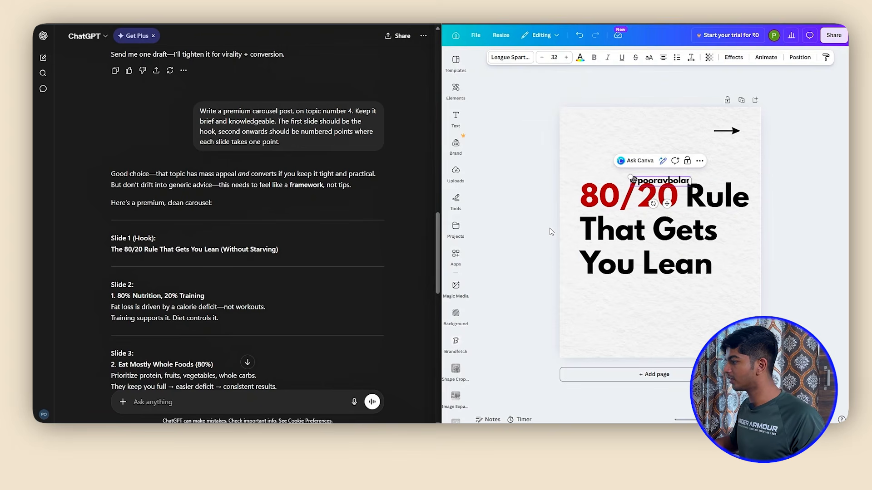
Change the handle's font to Montserrat and move it to the slide's lower-left corner
{"action": "left_click", "coordinate": [513, 59]}
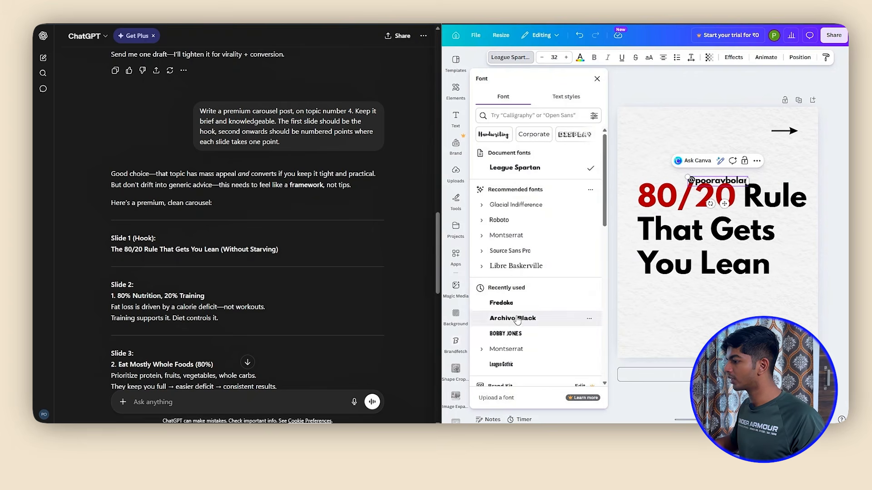
{"action": "scroll", "coordinate": [516, 320], "scroll_direction": "down", "scroll_amount": 3}
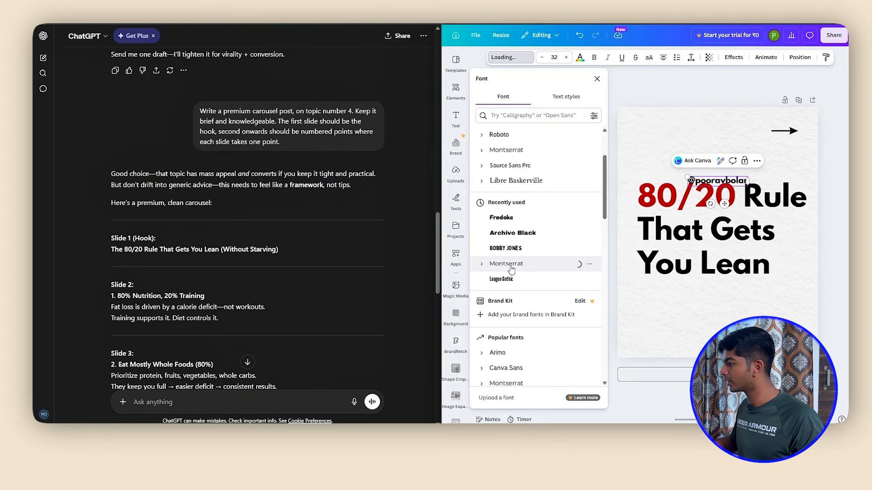
{"action": "left_click_drag", "start_coordinate": [725, 205], "coordinate": [675, 357]}
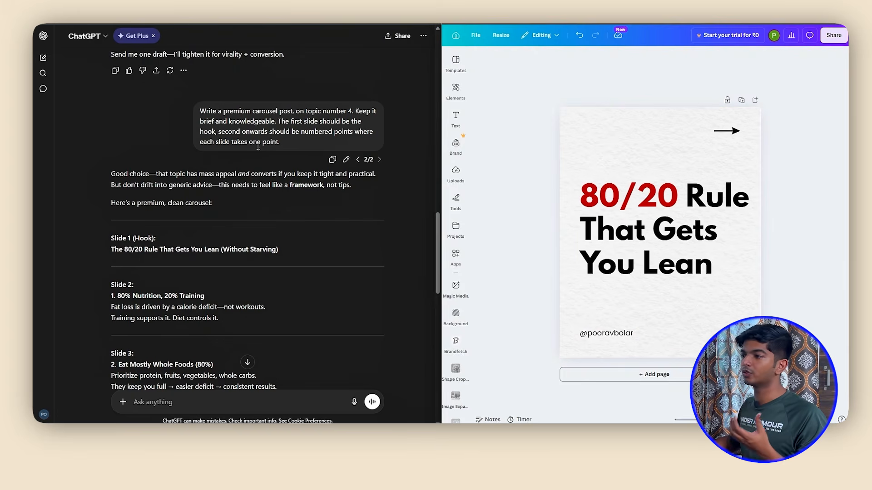
Search the graphics for "lean" and browse the illustrations for one that suits the hook slide
{"action": "left_click", "coordinate": [456, 89]}
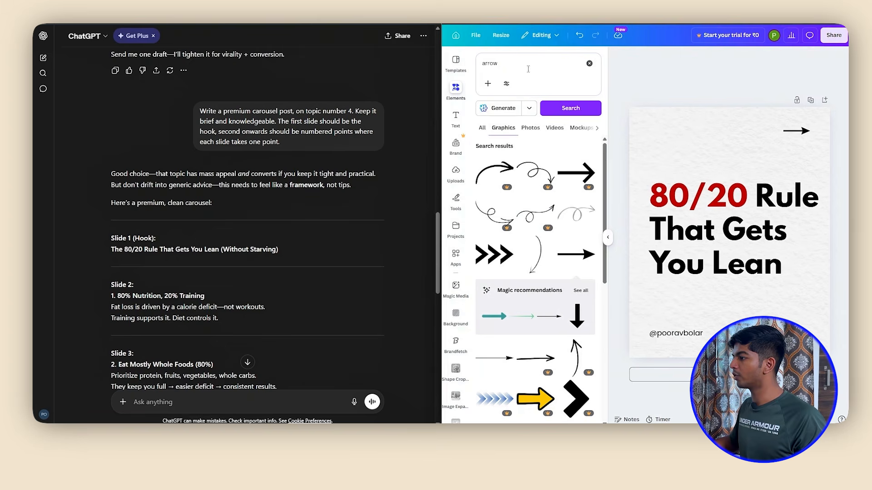
{"action": "left_click_drag", "start_coordinate": [508, 64], "coordinate": [477, 63]}
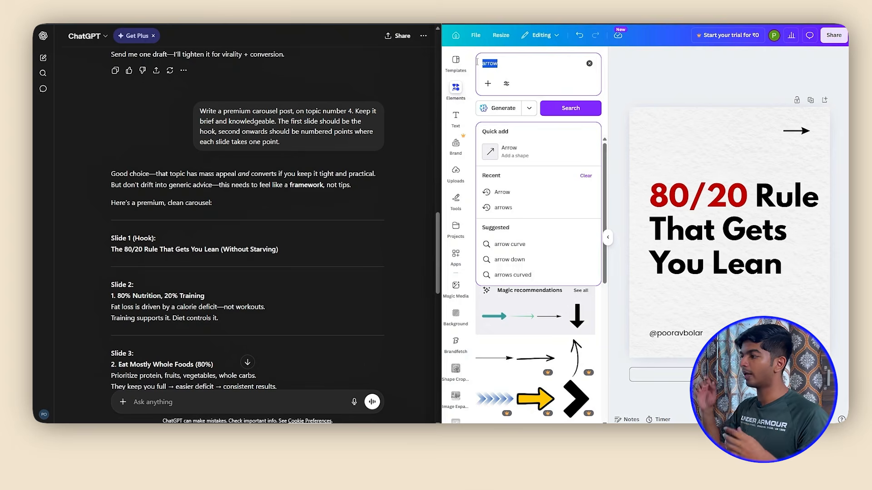
{"action": "type", "text": "lean"}
{"action": "key", "text": "Return"}
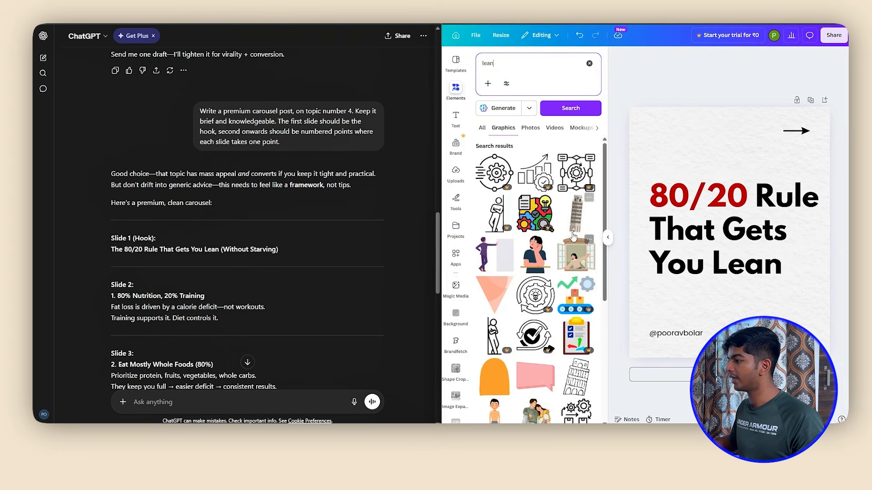
{"action": "scroll", "coordinate": [573, 237], "scroll_direction": "down", "scroll_amount": 5}
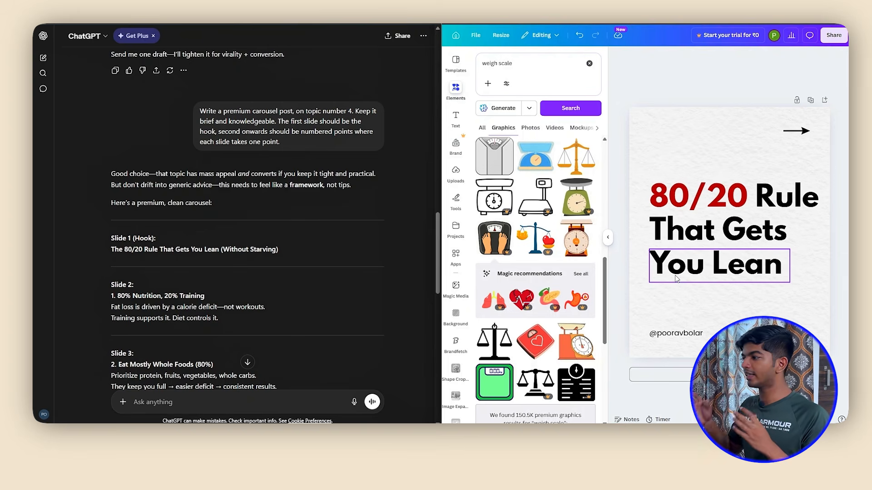
Search the graphics for "weigh scale" and place the black bathroom scale with feet, reduced in size, in the slide's lower-right corner
{"action": "left_click_drag", "start_coordinate": [513, 64], "coordinate": [481, 64]}
{"action": "left_click", "coordinate": [539, 62]}
{"action": "left_click", "coordinate": [510, 254]}
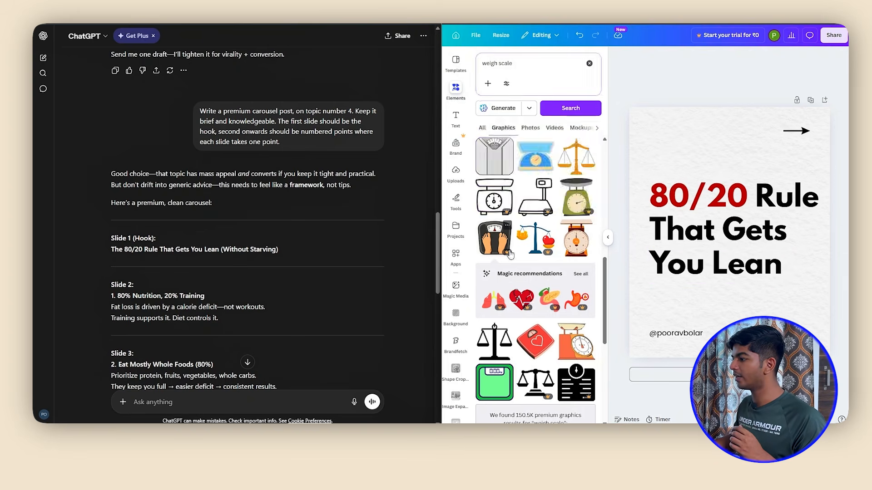
{"action": "left_click", "coordinate": [509, 254]}
{"action": "left_click_drag", "start_coordinate": [649, 121], "coordinate": [757, 246]}
{"action": "left_click_drag", "start_coordinate": [791, 289], "coordinate": [793, 313]}
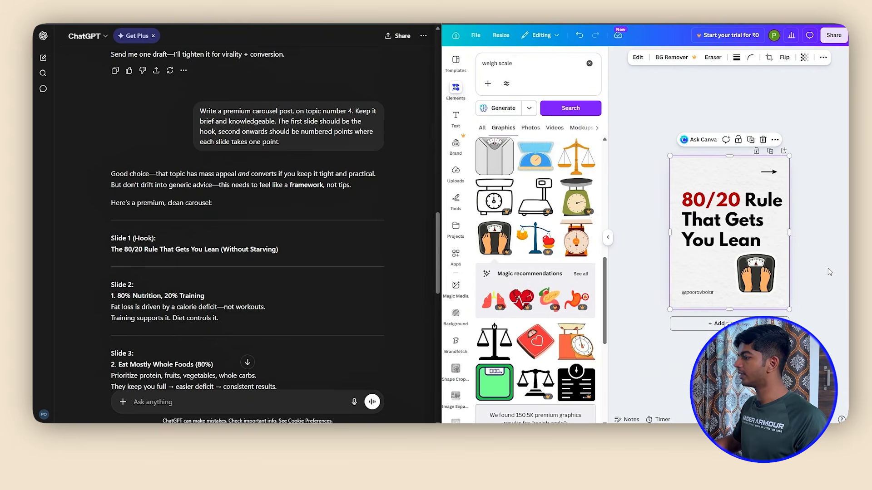
{"action": "scroll", "coordinate": [827, 267], "scroll_direction": "up", "scroll_amount": 3}
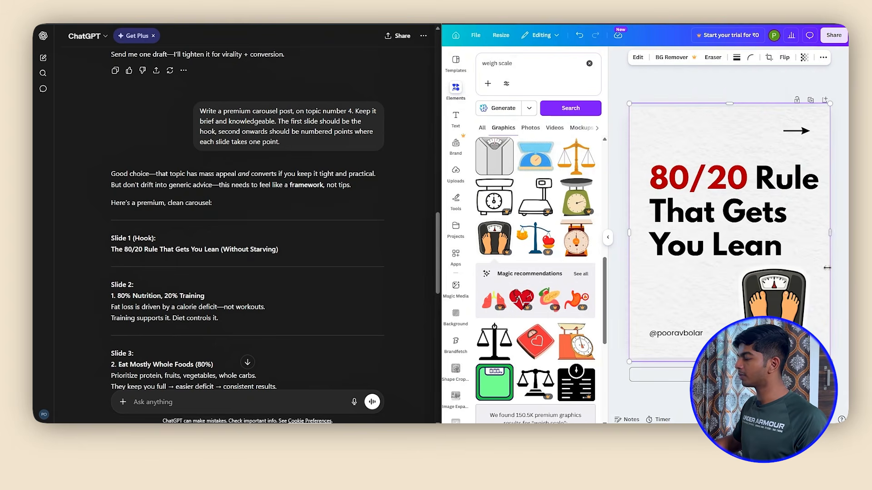
{"action": "left_click", "coordinate": [792, 315]}
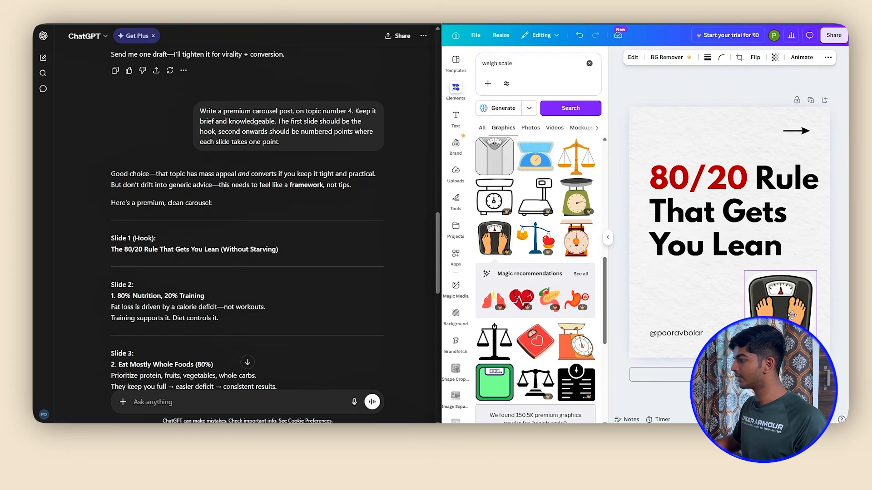
{"action": "left_click_drag", "start_coordinate": [791, 315], "coordinate": [791, 314]}
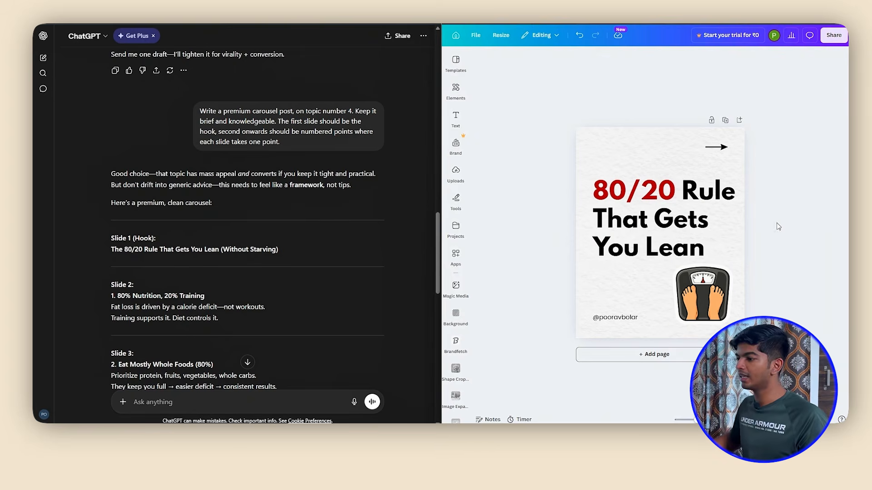
Duplicate the hook slide as page 2 and delete the bathroom scale graphic from the copy
{"action": "left_click", "coordinate": [725, 120]}
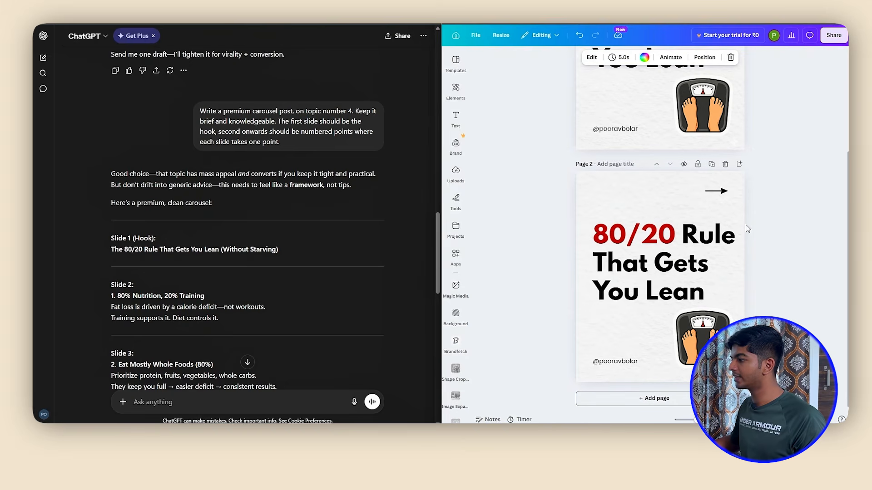
{"action": "left_click", "coordinate": [699, 341]}
{"action": "key", "text": "Delete"}
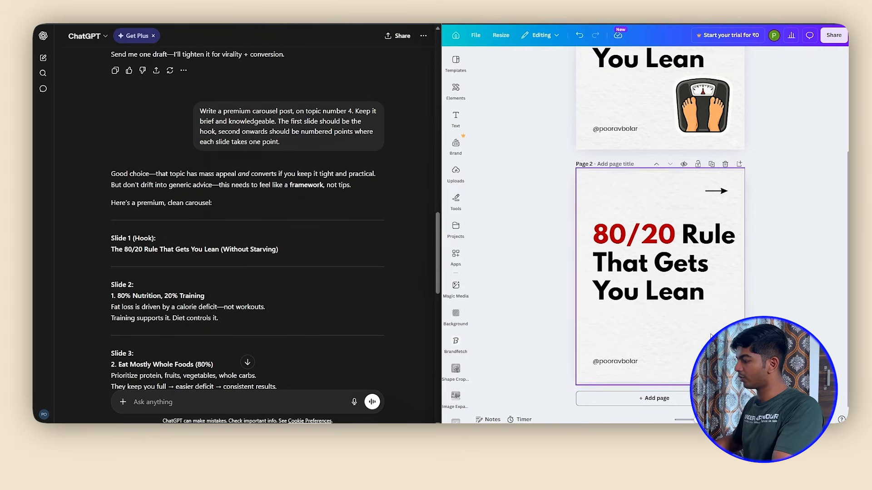
On page 2, delete "That Gets" and "You Lean" and replace "80/20 Rule" with ChatGPT's Slide 2 heading, "1. 80% Nutrition, 20% Training"
{"action": "scroll", "coordinate": [217, 307], "scroll_direction": "down", "scroll_amount": 1}
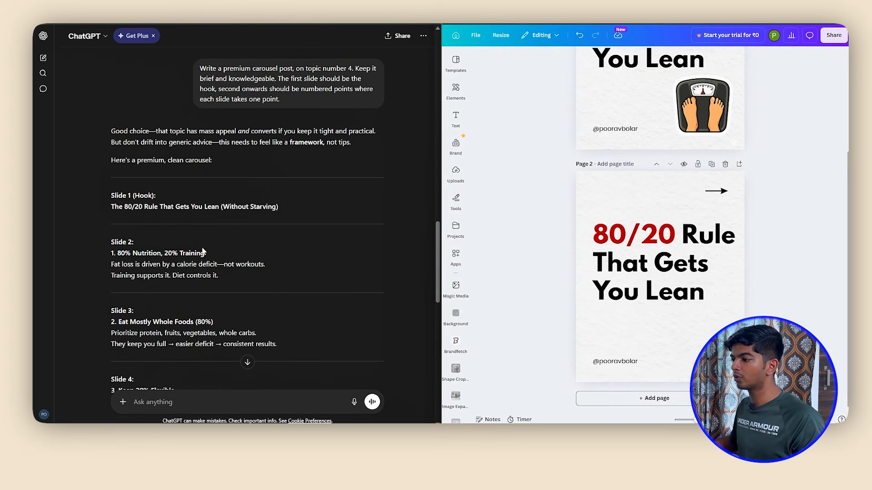
{"action": "left_click_drag", "start_coordinate": [205, 253], "coordinate": [94, 249]}
{"action": "key", "text": "ctrl+c"}
{"action": "left_click", "coordinate": [638, 295]}
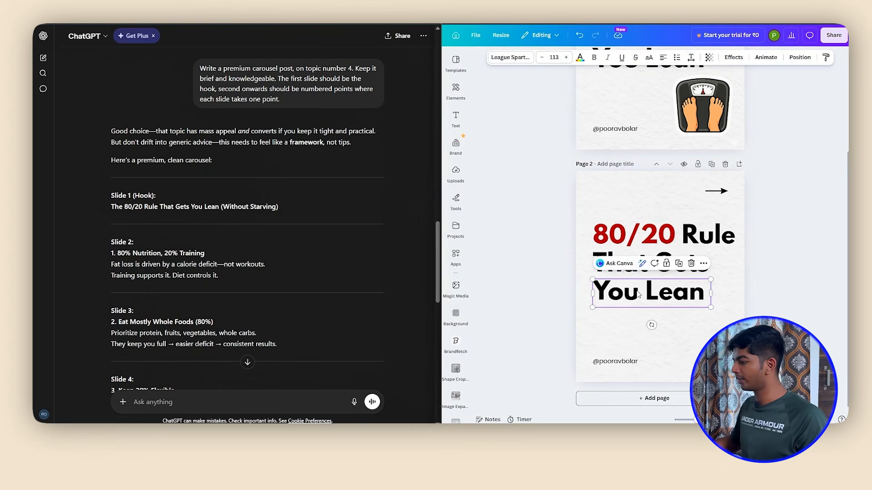
{"action": "key", "text": "Delete"}
{"action": "left_click", "coordinate": [627, 264]}
{"action": "key", "text": "Delete"}
{"action": "double_click", "coordinate": [638, 237]}
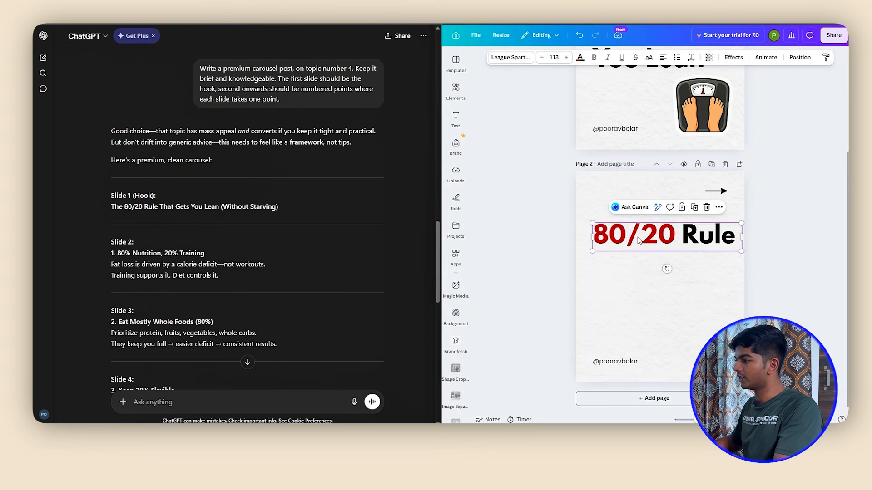
{"action": "key", "text": "ctrl+v"}
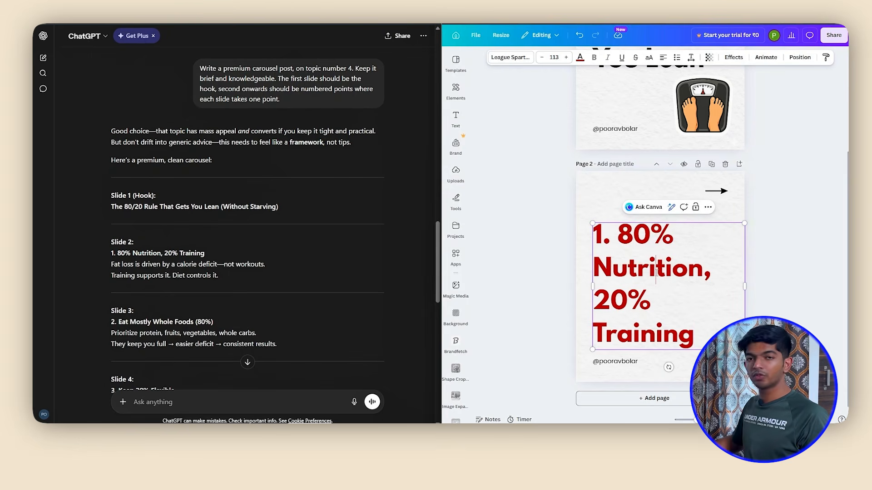
Search the fonts for Lora and set the page 2 heading in Lora Bold
{"action": "key", "text": "ctrl+a"}
{"action": "key", "text": "Escape"}
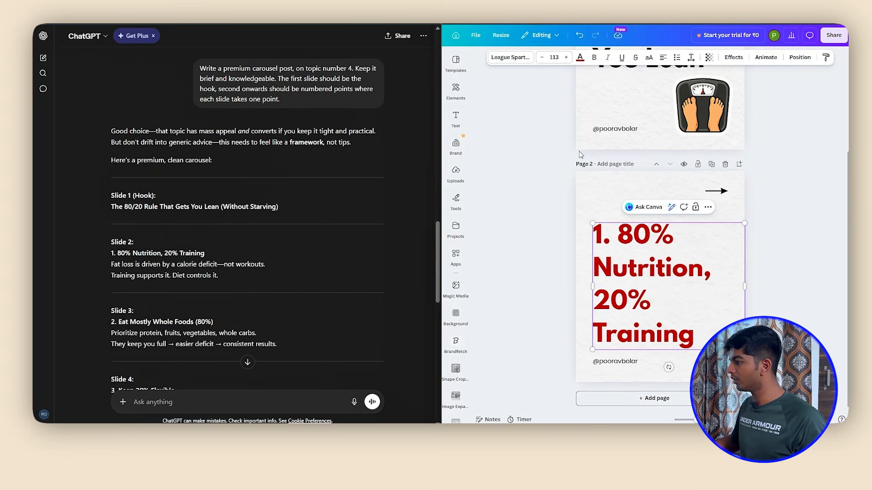
{"action": "left_click", "coordinate": [514, 56]}
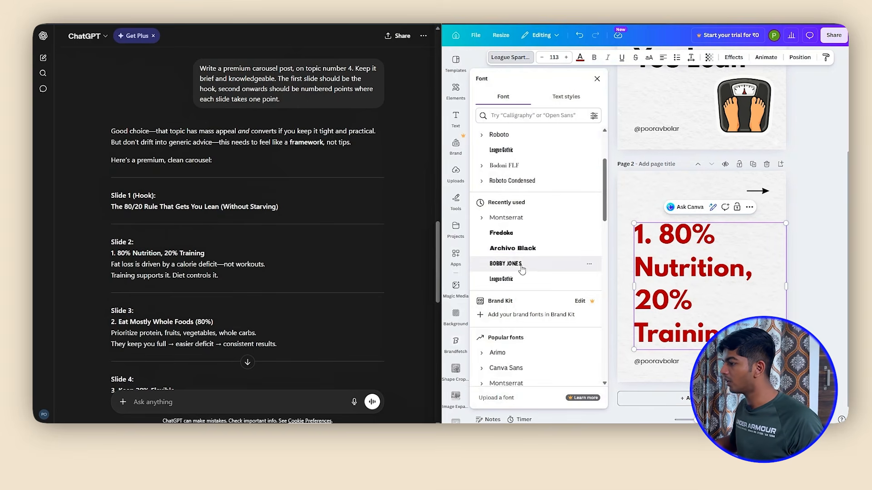
{"action": "scroll", "coordinate": [525, 274], "scroll_direction": "down", "scroll_amount": 2}
{"action": "scroll", "coordinate": [529, 291], "scroll_direction": "up", "scroll_amount": 5}
{"action": "left_click", "coordinate": [513, 116]}
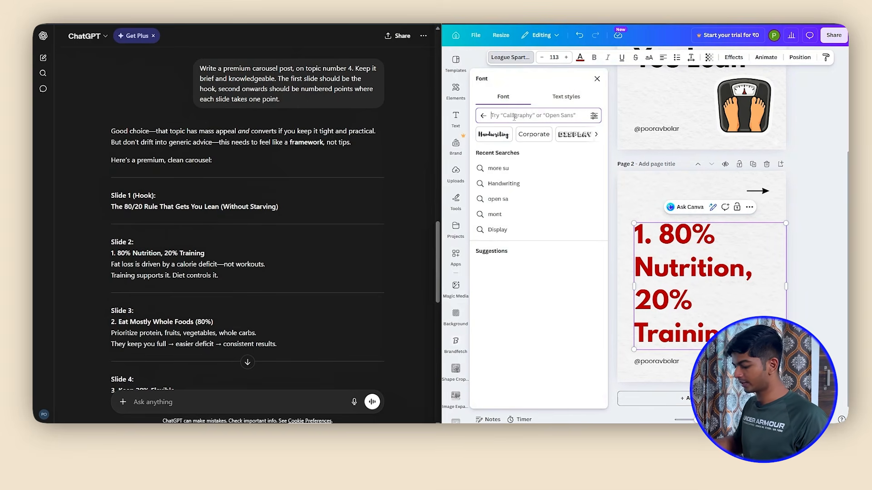
{"action": "type", "text": "lORA"}
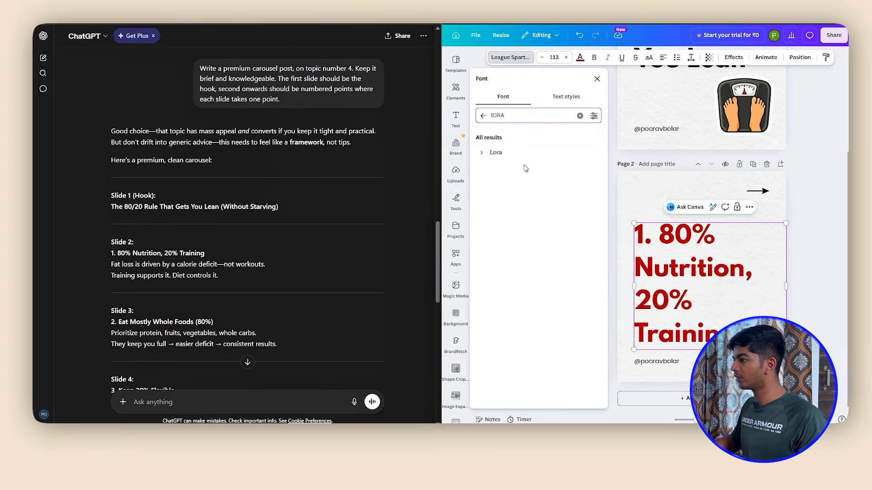
{"action": "left_click", "coordinate": [495, 153]}
{"action": "left_click", "coordinate": [502, 182]}
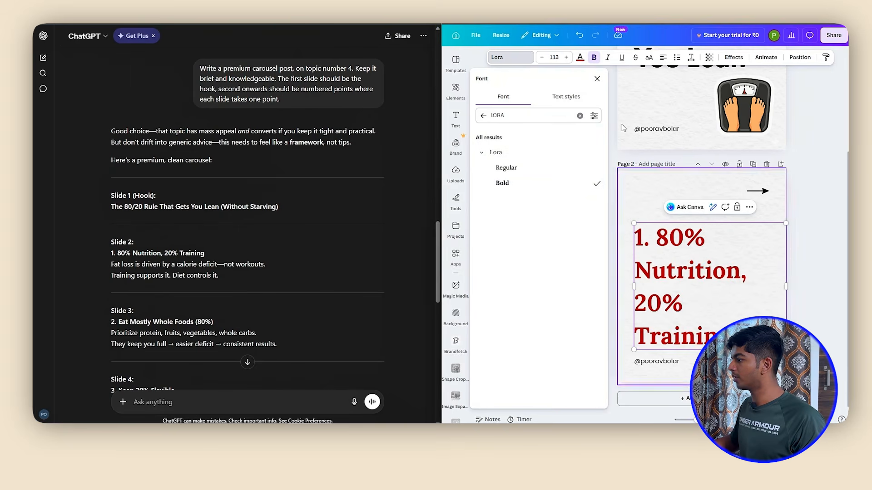
Set the page 2 heading's font size to 64 and remove the "1." prefix from its start
{"action": "left_click", "coordinate": [554, 57]}
{"action": "type", "text": "64"}
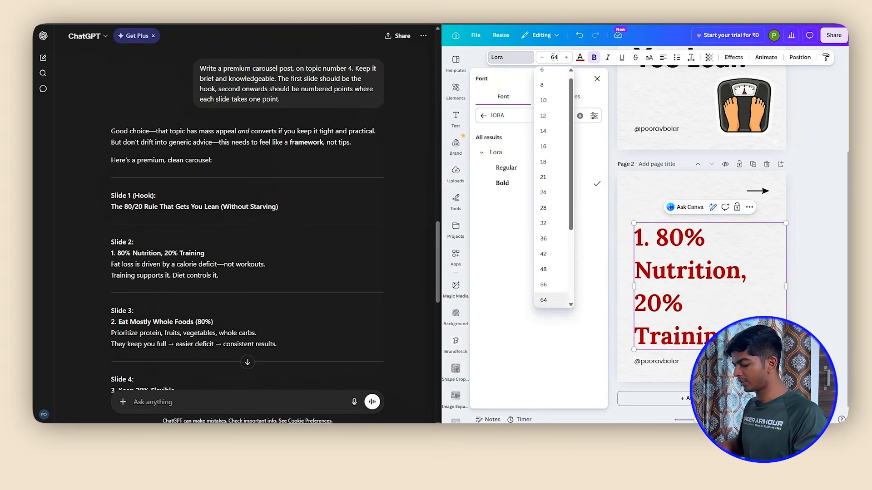
{"action": "key", "text": "Return"}
{"action": "key", "text": "BackSpace"}
{"action": "key", "text": "BackSpace"}
{"action": "key", "text": "BackSpace"}
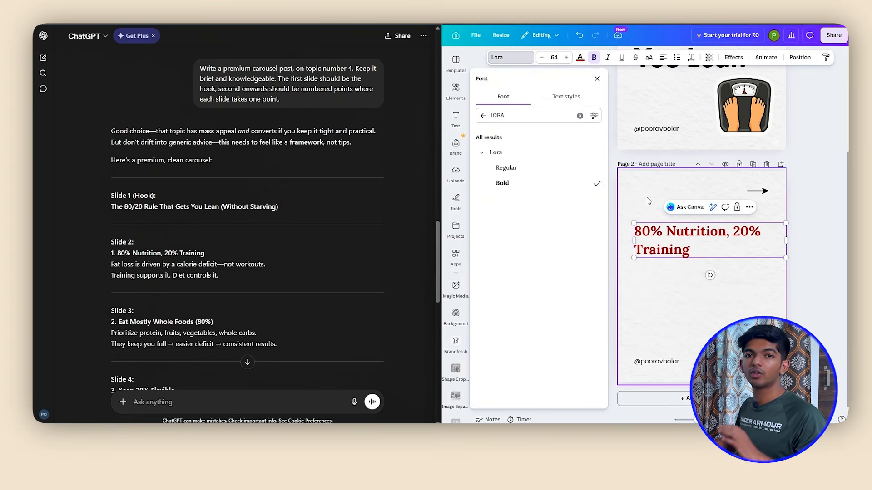
Move the page 2 heading down slightly and paste ChatGPT's Slide 2 body copy as a text box beneath it
{"action": "left_click", "coordinate": [610, 255]}
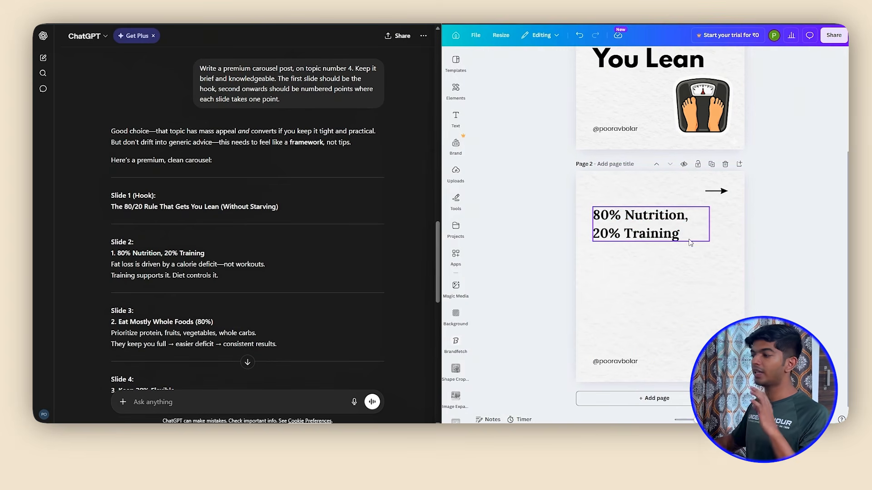
{"action": "left_click_drag", "start_coordinate": [663, 226], "coordinate": [663, 230]}
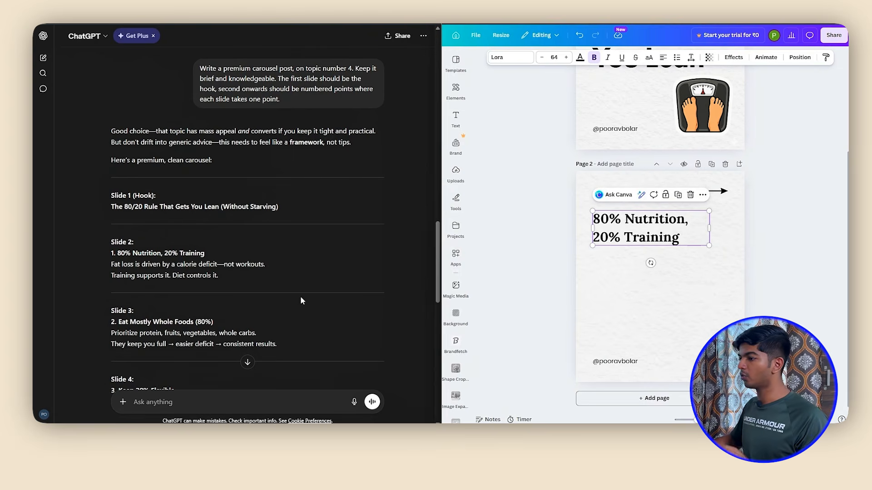
{"action": "left_click_drag", "start_coordinate": [219, 276], "coordinate": [111, 264]}
{"action": "key", "text": "ctrl+c"}
{"action": "left_click", "coordinate": [546, 79]}
{"action": "key", "text": "ctrl+v"}
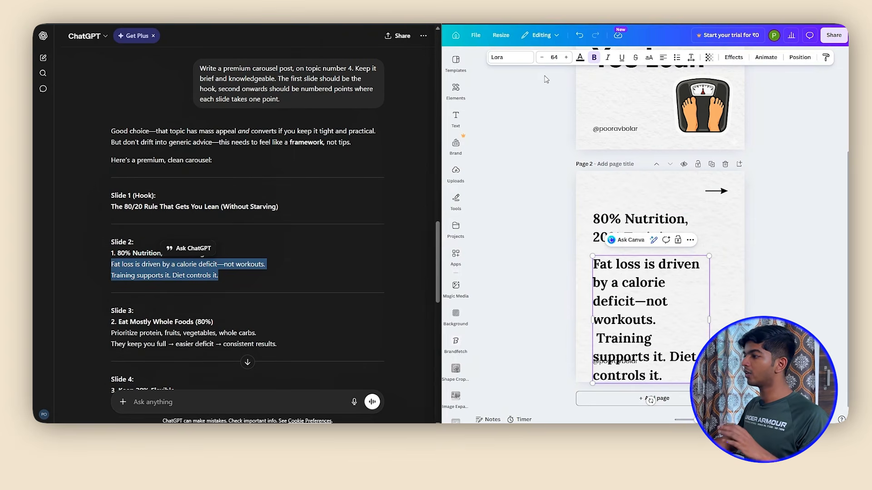
Set the page 2 body text in Glacial Indifference at font size 40
{"action": "left_click", "coordinate": [508, 58]}
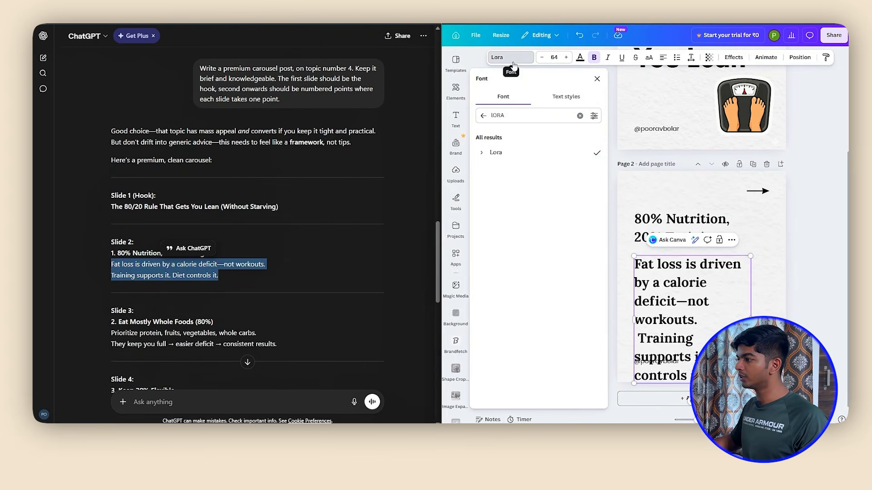
{"action": "double_click", "coordinate": [488, 114]}
{"action": "type", "text": "Gla"}
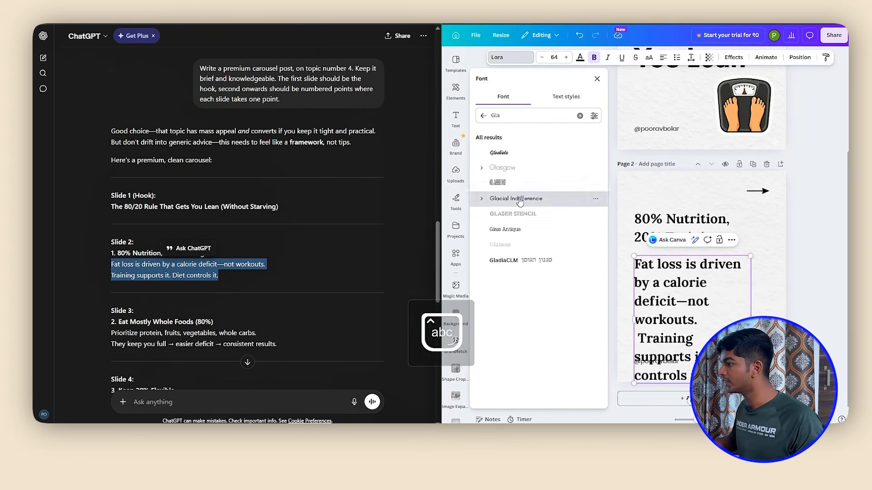
{"action": "left_click", "coordinate": [519, 200]}
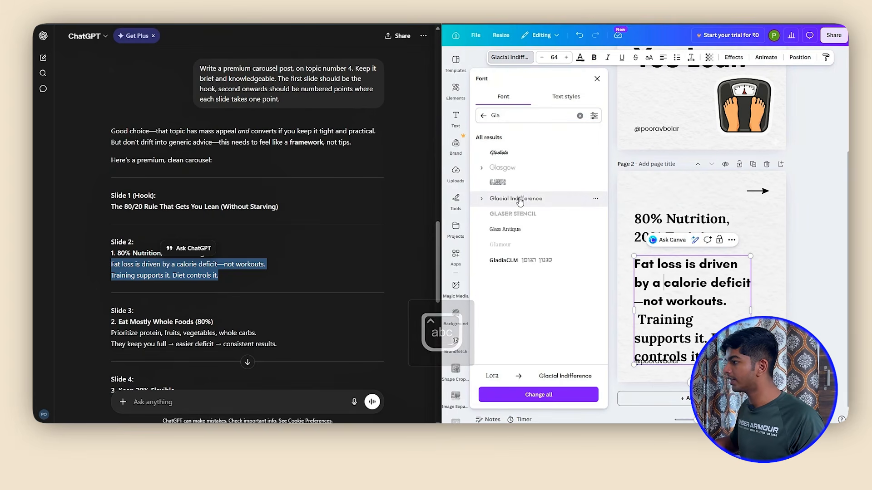
{"action": "left_click", "coordinate": [555, 57]}
{"action": "type", "text": "40"}
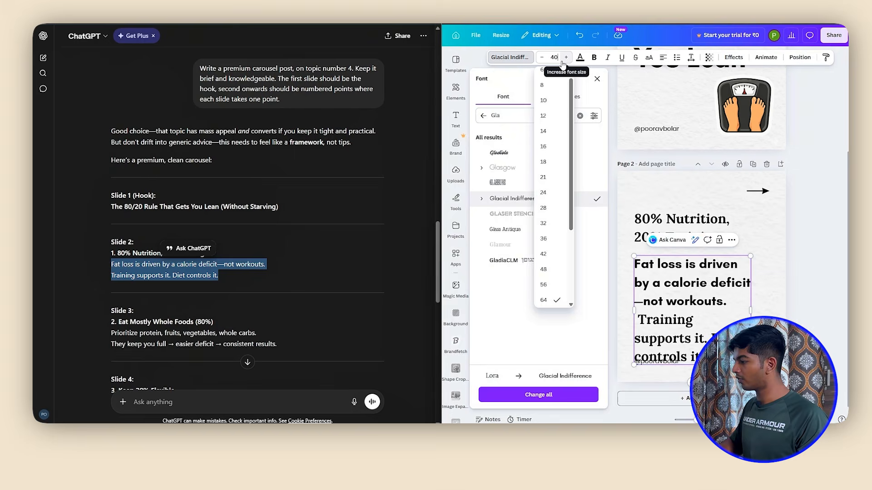
{"action": "key", "text": "Return"}
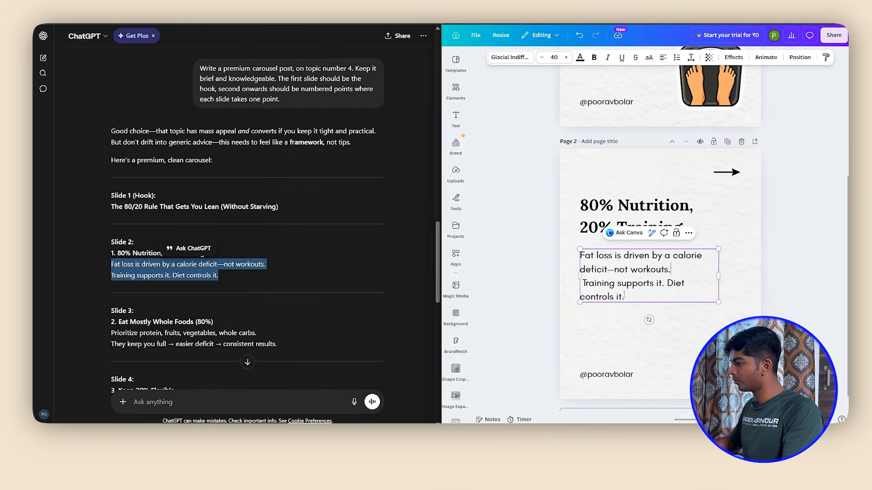
Add a blank line before "Training supports it." in the page 2 body text and put "Diet controls it." on its own line
{"action": "key", "text": "Return"}
{"action": "key", "text": "Down"}
{"action": "key", "text": "Delete"}
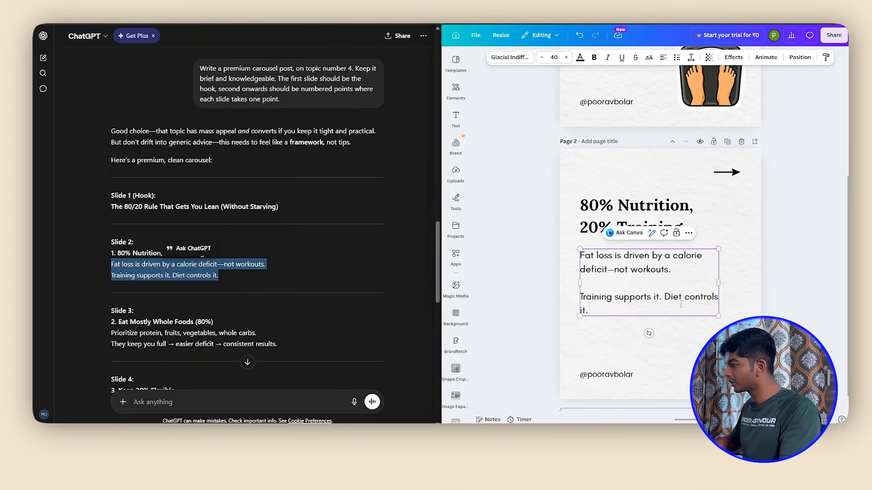
{"action": "key", "text": "Return"}
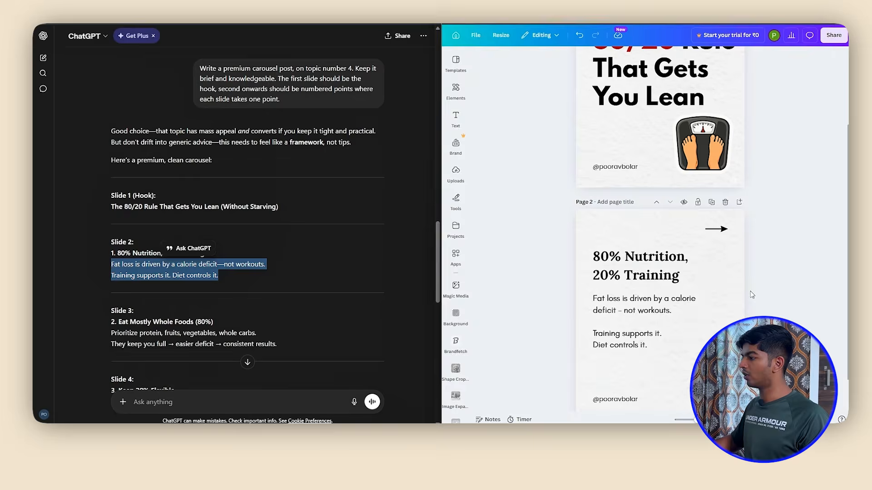
{"action": "scroll", "coordinate": [750, 291], "scroll_direction": "down", "scroll_amount": 1}
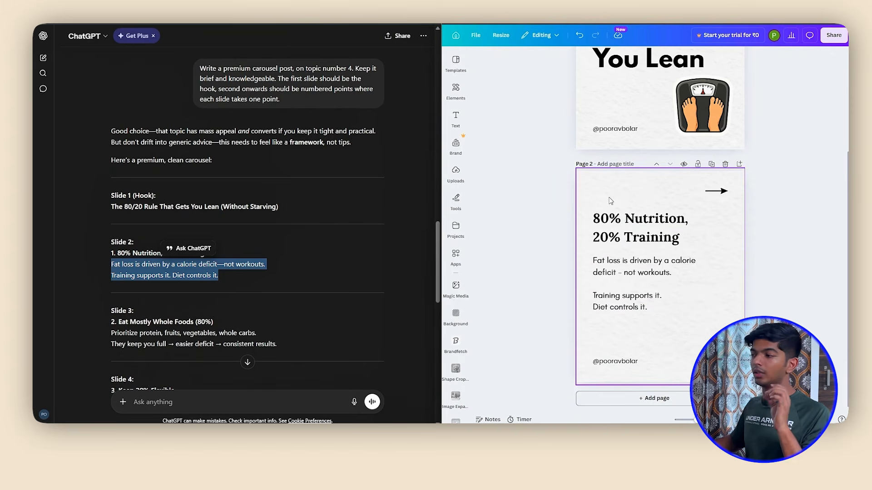
Search the graphics for "1", add the black circled 1 to page 2, and shrink it to a small badge above the heading
{"action": "left_click", "coordinate": [455, 118]}
{"action": "left_click", "coordinate": [456, 91]}
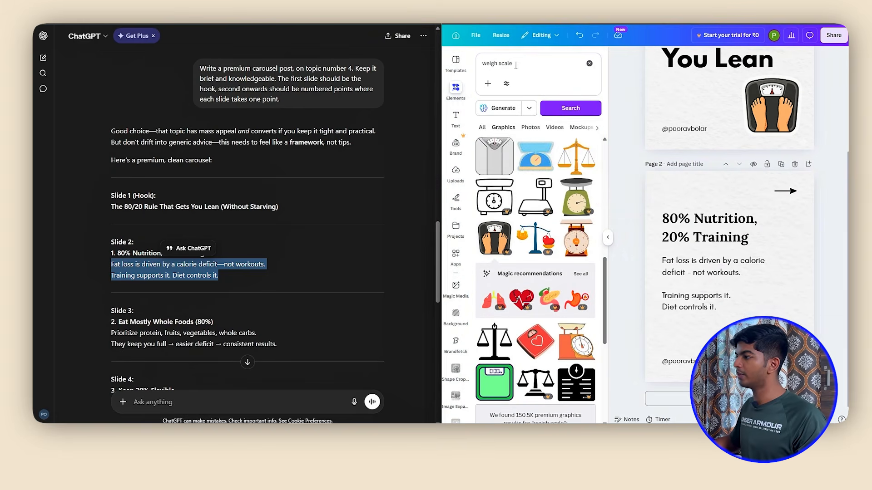
{"action": "left_click", "coordinate": [478, 65]}
{"action": "type", "text": "1"}
{"action": "key", "text": "Return"}
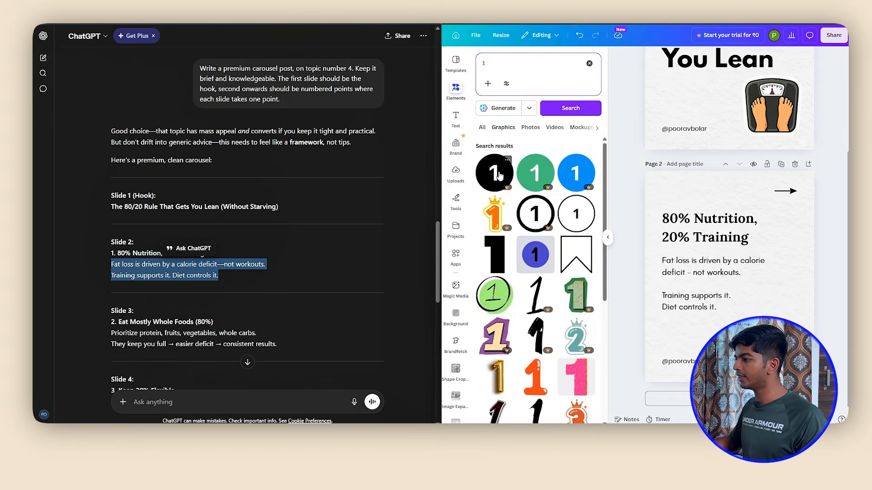
{"action": "left_click", "coordinate": [498, 174]}
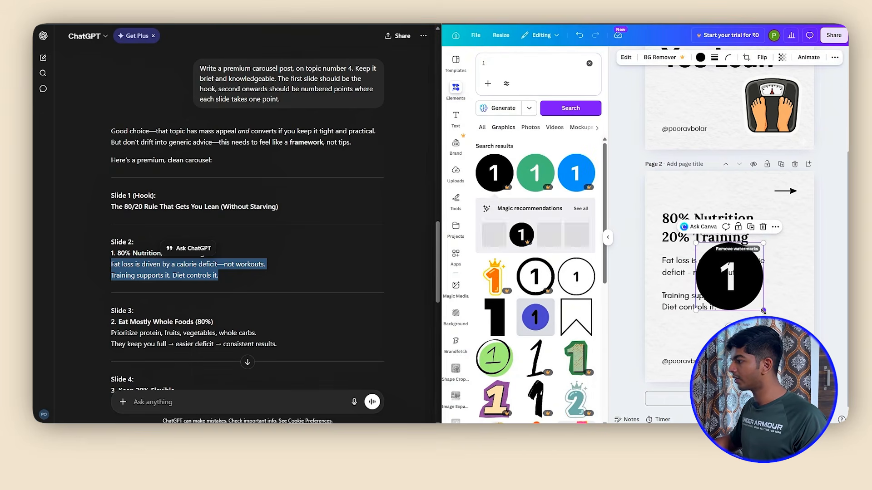
{"action": "left_click_drag", "start_coordinate": [763, 311], "coordinate": [678, 223]}
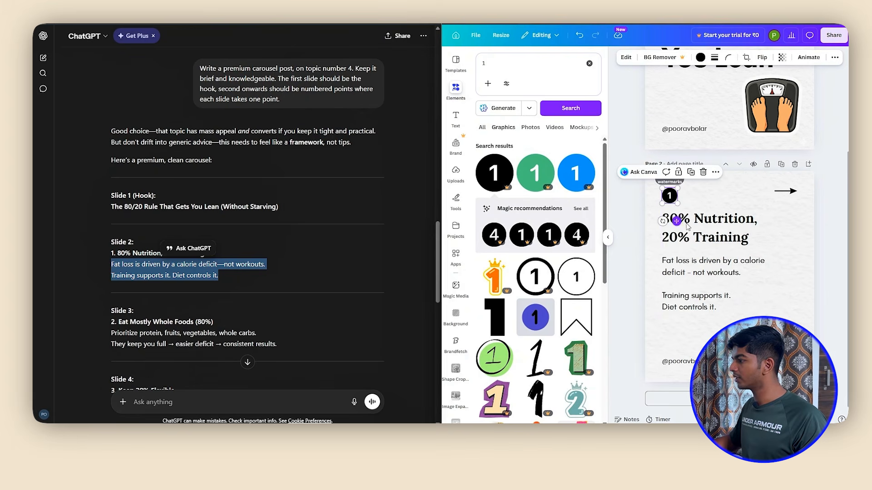
Recolor the page 2 number badge with the red from the document colors
{"action": "left_click", "coordinate": [700, 57]}
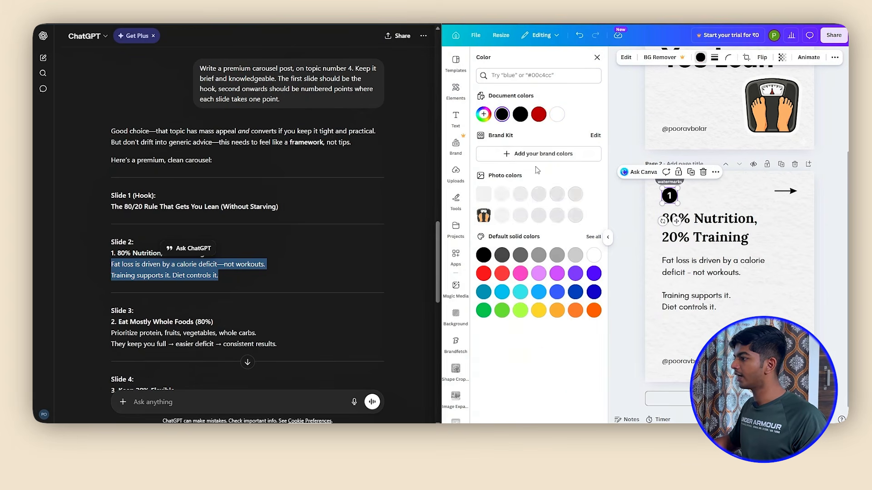
{"action": "left_click", "coordinate": [540, 116]}
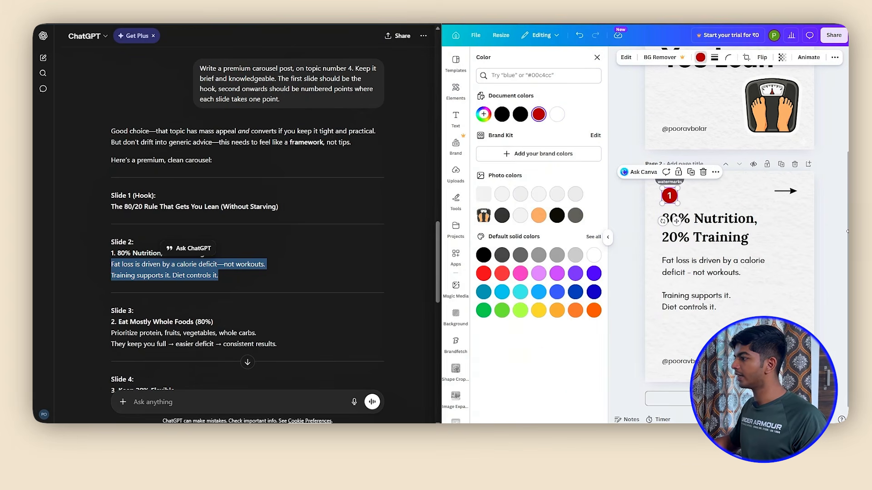
{"action": "left_click", "coordinate": [608, 237]}
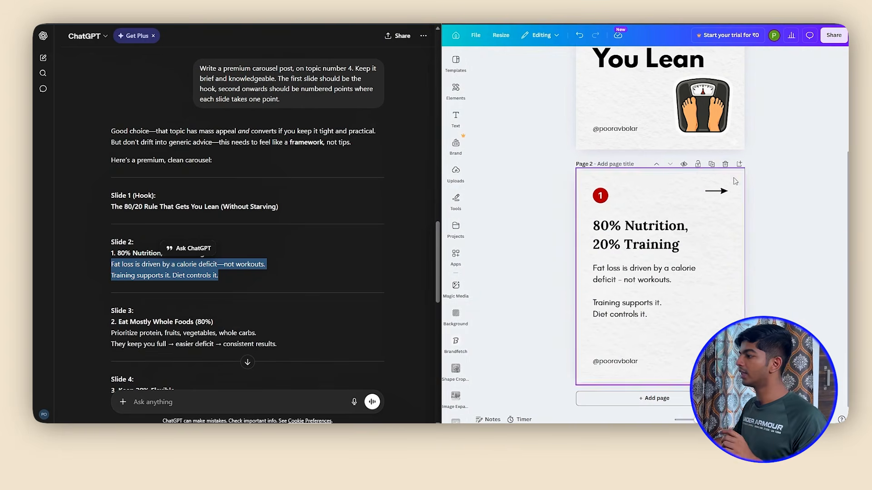
Duplicate page 2 as page 3 and replace the copy's body text with ChatGPT's Slide 3 body copy
{"action": "left_click", "coordinate": [711, 163]}
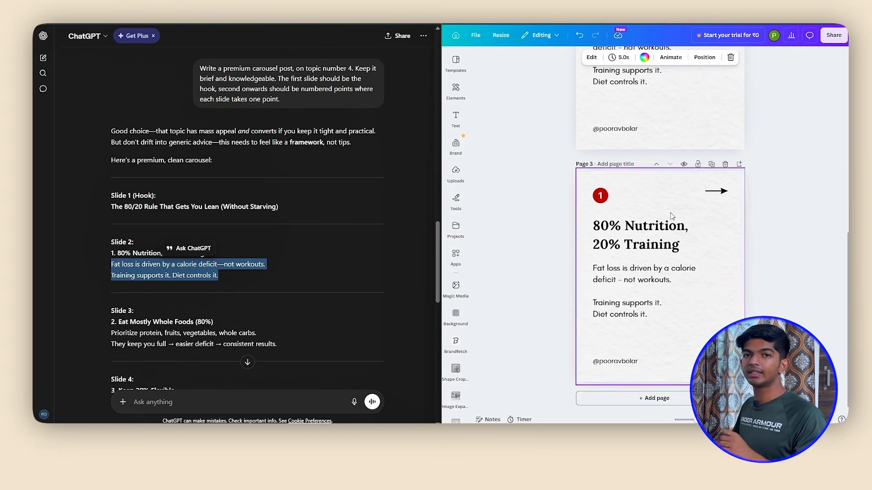
{"action": "scroll", "coordinate": [322, 246], "scroll_direction": "down", "scroll_amount": 2}
{"action": "left_click_drag", "start_coordinate": [111, 247], "coordinate": [276, 259]}
{"action": "double_click", "coordinate": [647, 290]}
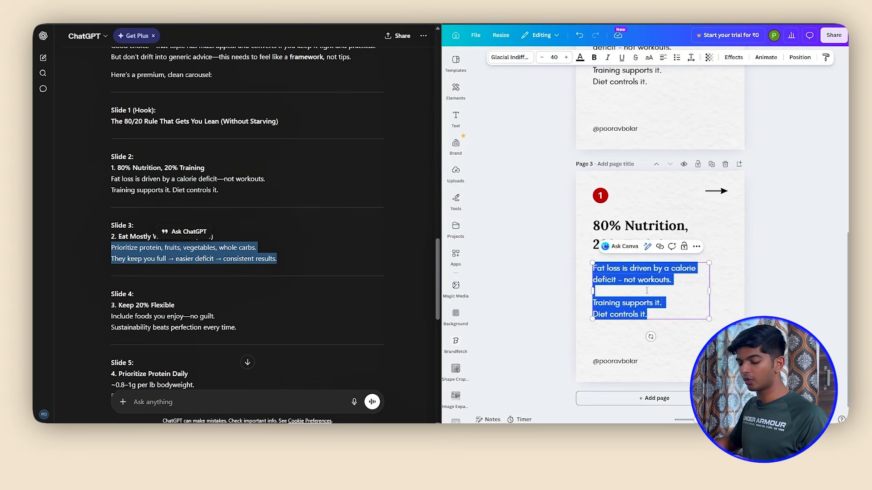
{"action": "type", "text": "Prioritize protein, fruits, vegetables, whole carbs. They keep you full → easier deficit → consistent results."}
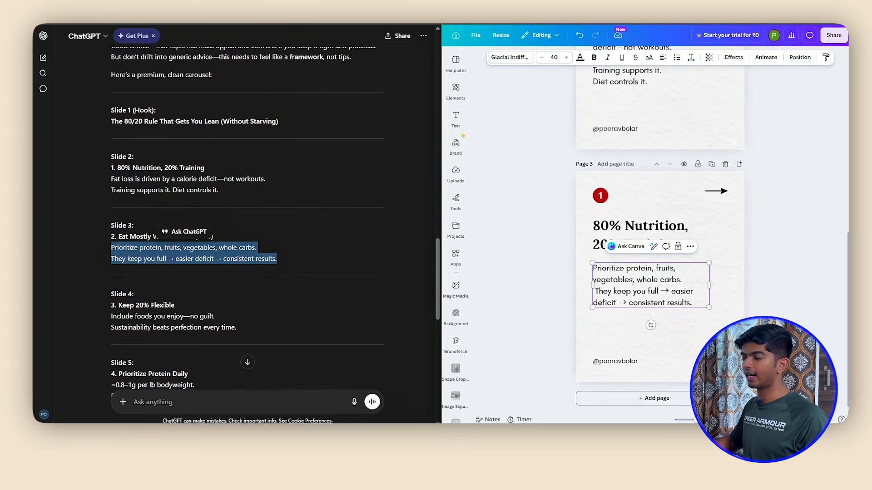
Replace the page 3 heading with ChatGPT's Slide 3 heading, "Eat Mostly Whole Foods (80%)"
{"action": "left_click", "coordinate": [638, 233]}
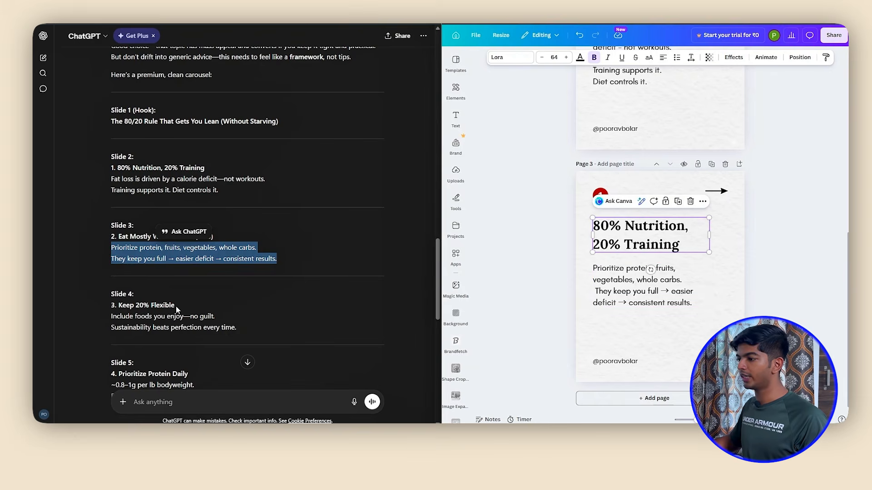
{"action": "left_click_drag", "start_coordinate": [176, 307], "coordinate": [111, 305]}
{"action": "left_click_drag", "start_coordinate": [213, 236], "coordinate": [119, 236]}
{"action": "key", "text": "ctrl+c"}
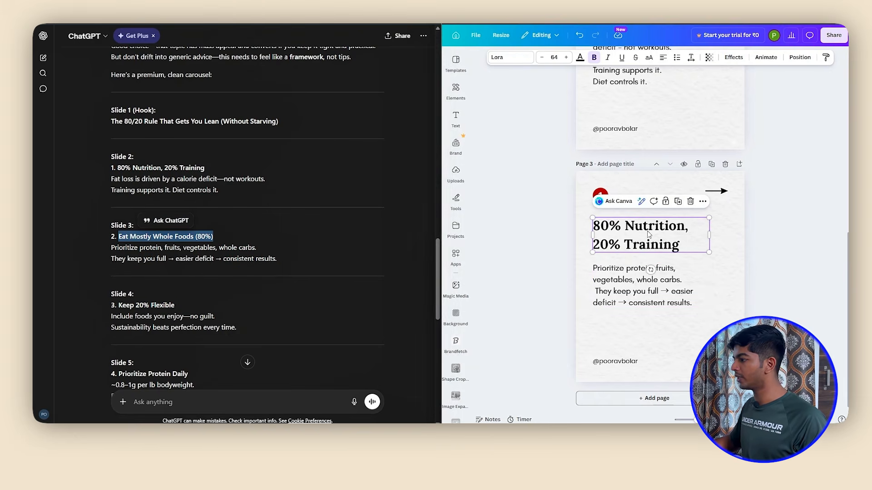
{"action": "double_click", "coordinate": [629, 237]}
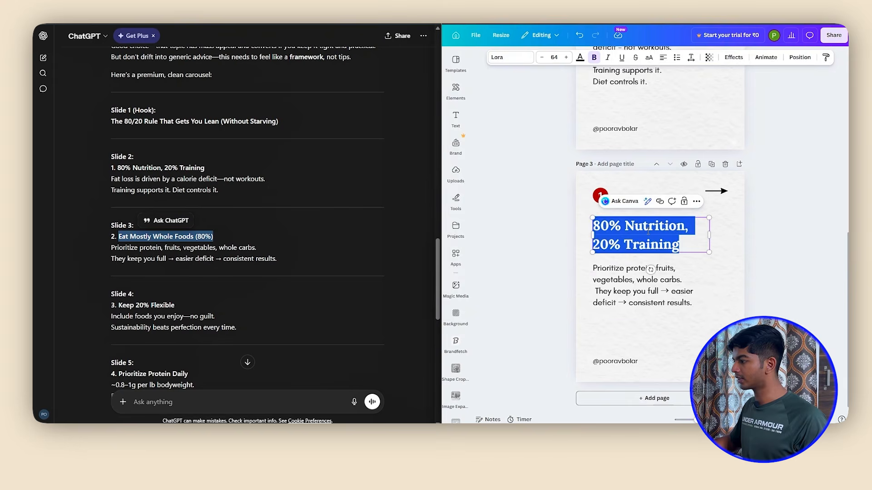
{"action": "key", "text": "ctrl+v"}
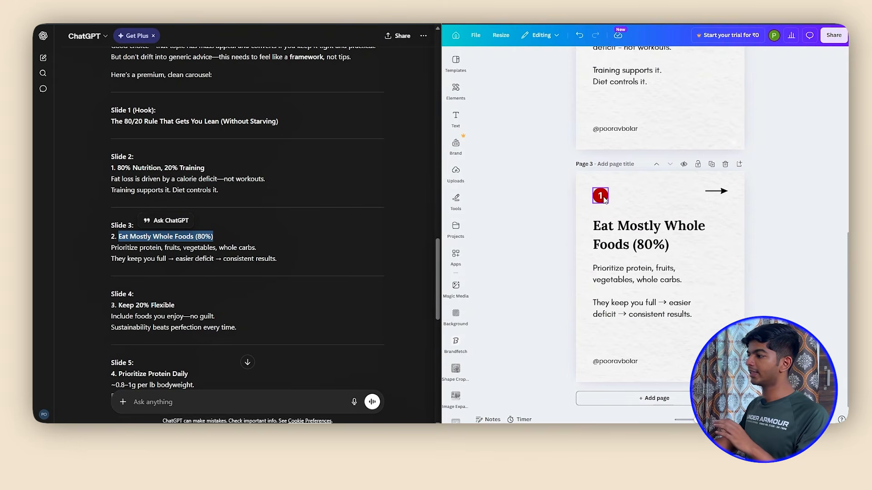
Search the graphics for "2" and place the black circled 2 on page 3 near the number 1 badge
{"action": "left_click", "coordinate": [600, 196]}
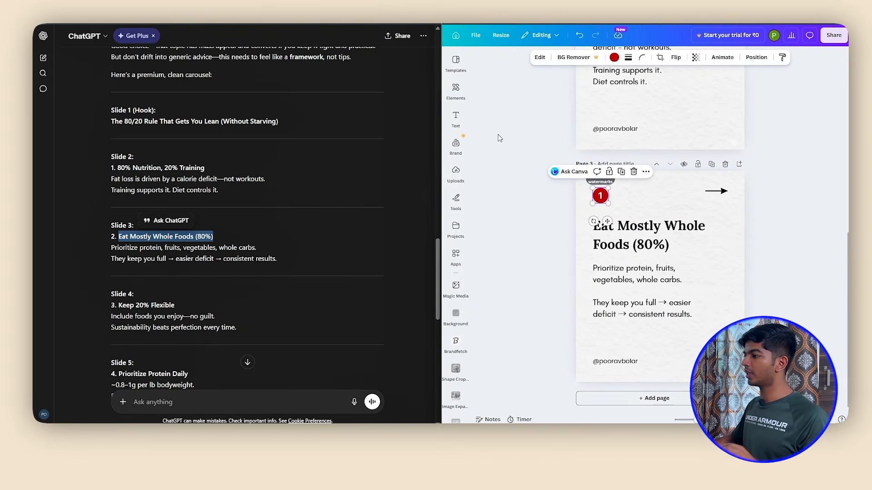
{"action": "left_click", "coordinate": [456, 90]}
{"action": "left_click", "coordinate": [499, 66]}
{"action": "key", "text": "BackSpace"}
{"action": "type", "text": "2"}
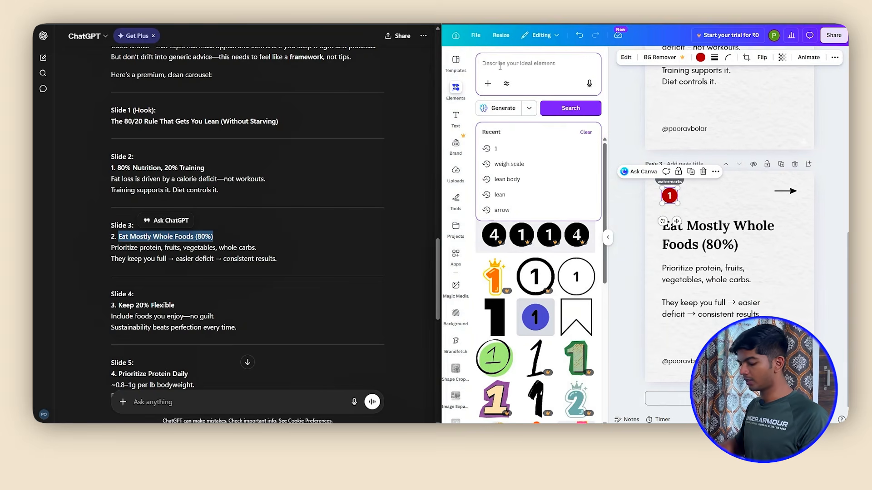
{"action": "key", "text": "Return"}
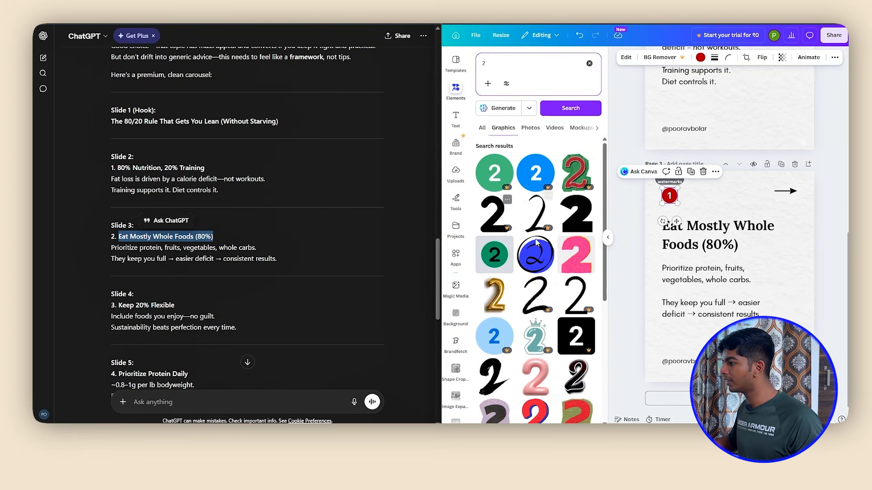
{"action": "scroll", "coordinate": [537, 242], "scroll_direction": "down", "scroll_amount": 10}
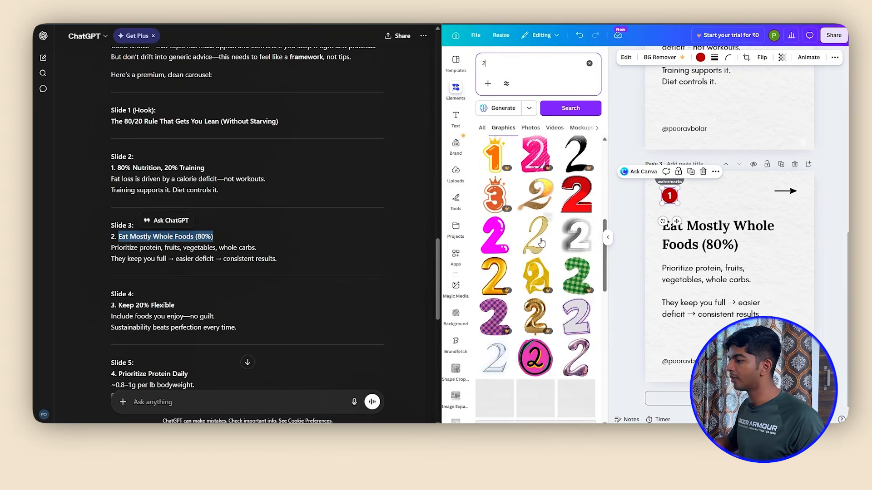
{"action": "scroll", "coordinate": [540, 242], "scroll_direction": "down", "scroll_amount": 5}
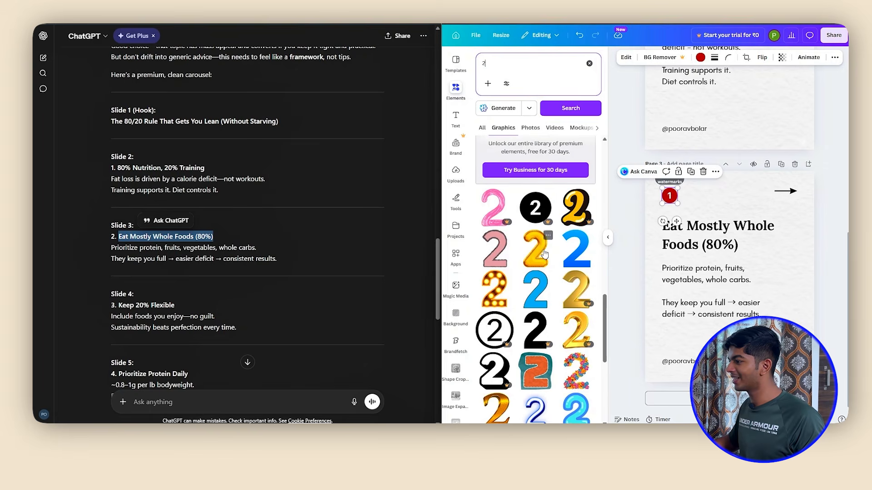
{"action": "left_click_drag", "start_coordinate": [536, 207], "coordinate": [697, 225]}
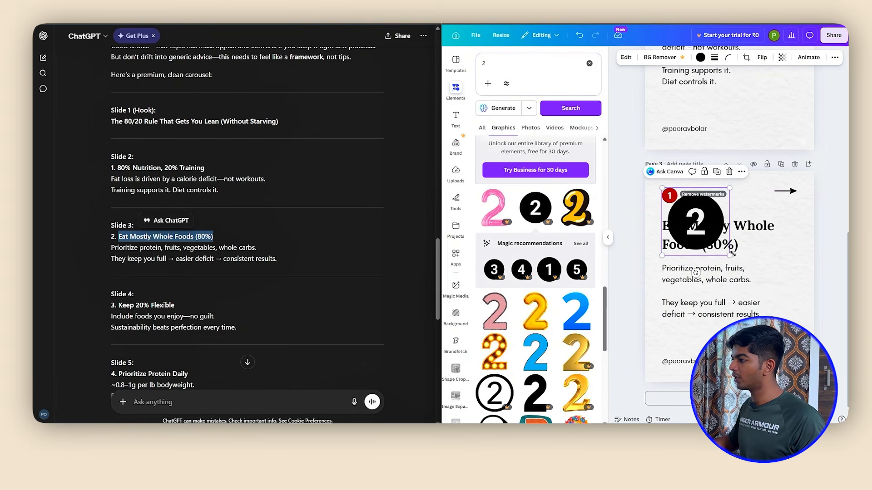
Shrink the circled 2 on page 3 to match the size and position of the red number 1 badge
{"action": "left_click_drag", "start_coordinate": [732, 253], "coordinate": [680, 200]}
{"action": "scroll", "coordinate": [699, 202], "scroll_direction": "up", "scroll_amount": 5}
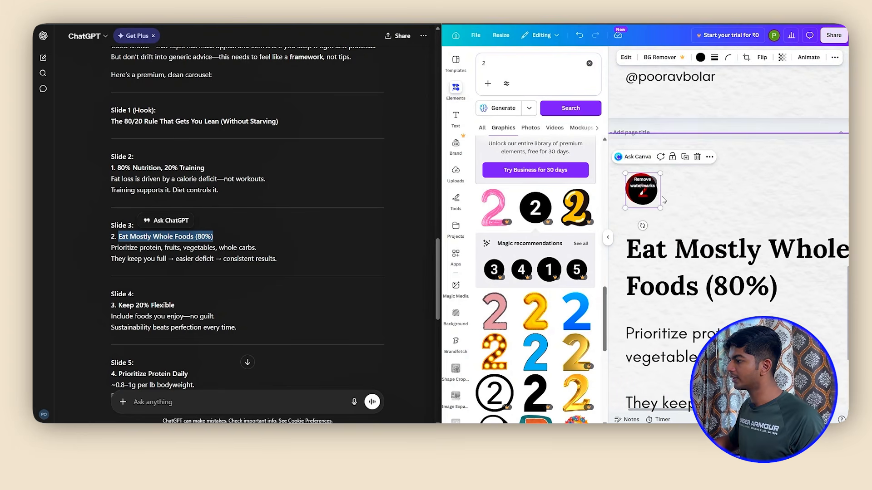
{"action": "mouse_move", "coordinate": [658, 204]}
{"action": "left_mouse_down"}
{"action": "mouse_move", "coordinate": [651, 194]}
{"action": "mouse_move", "coordinate": [642, 199]}
{"action": "left_mouse_up"}
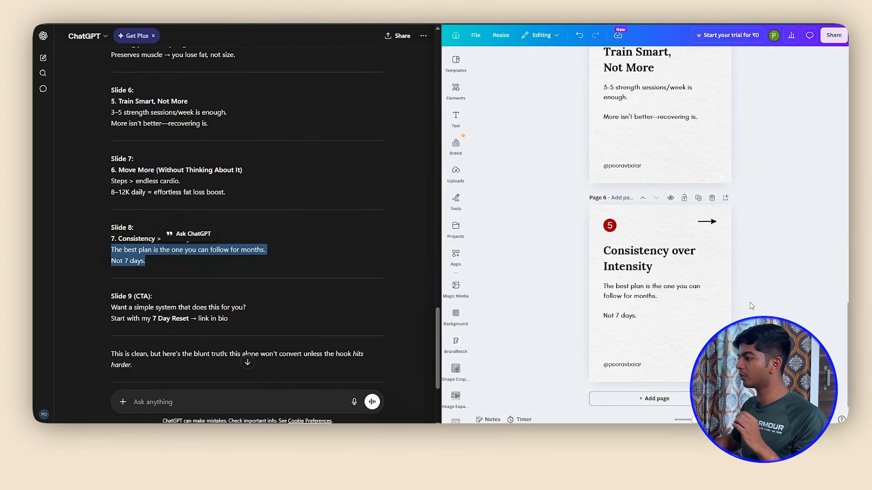
{"action": "scroll", "coordinate": [738, 294], "scroll_direction": "up", "scroll_amount": 3}
{"action": "scroll", "coordinate": [627, 279], "scroll_direction": "down", "scroll_amount": 3}
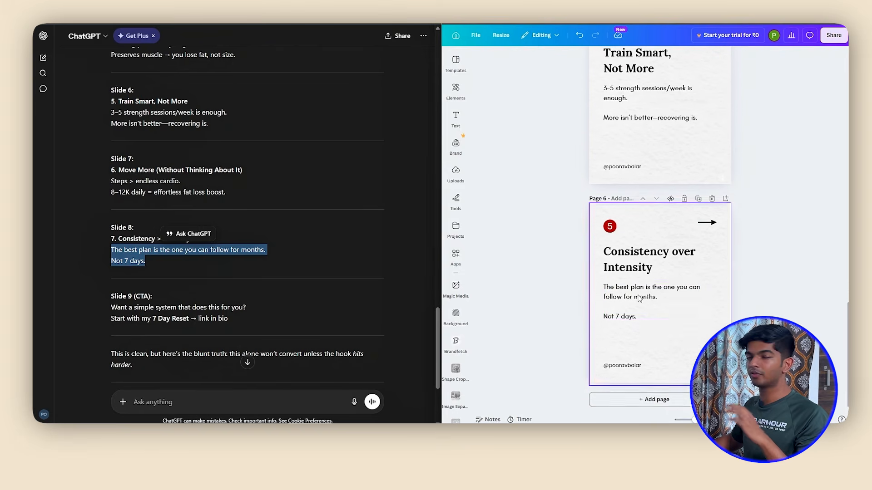
{"action": "scroll", "coordinate": [639, 298], "scroll_direction": "up", "scroll_amount": 15}
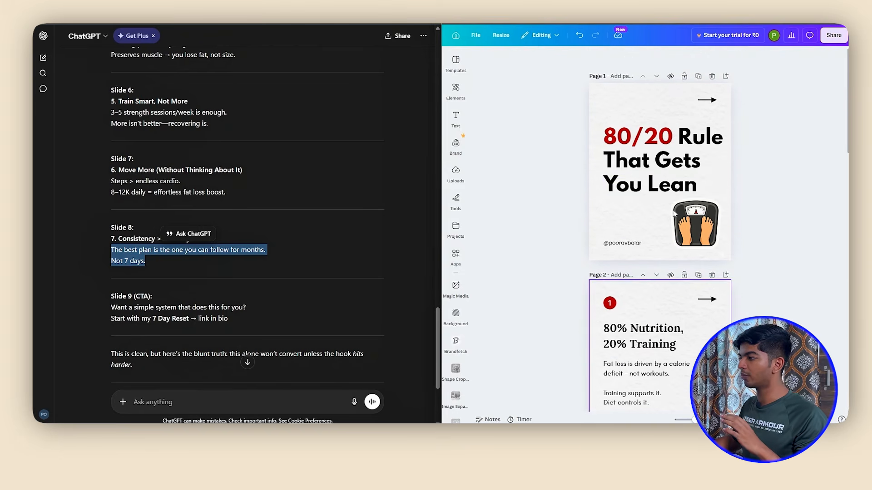
Duplicate page 6 as page 7 and delete the copy's number badge, arrow and heading
{"action": "scroll", "coordinate": [674, 213], "scroll_direction": "down", "scroll_amount": 15}
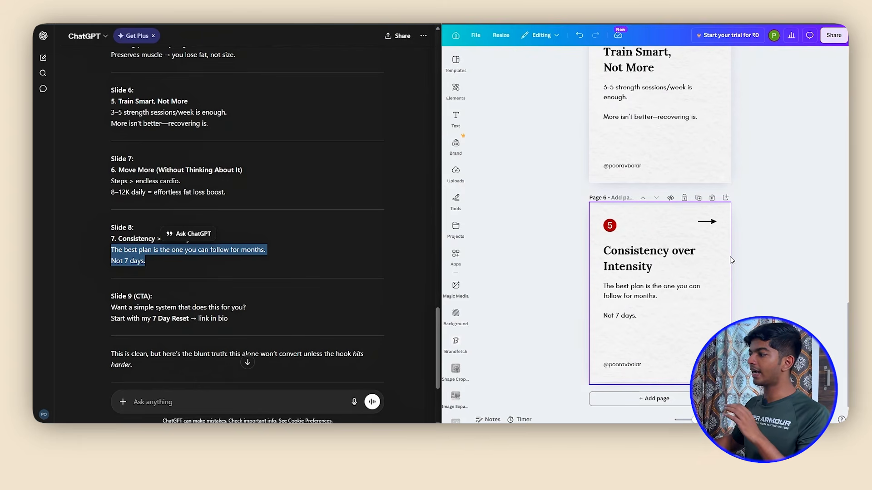
{"action": "left_click", "coordinate": [698, 197]}
{"action": "left_click", "coordinate": [608, 230]}
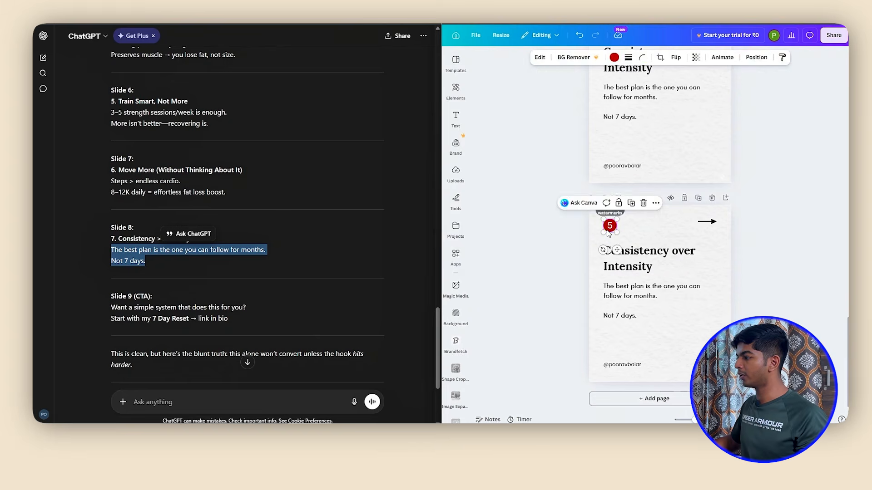
{"action": "key", "text": "Delete"}
{"action": "left_click", "coordinate": [703, 223]}
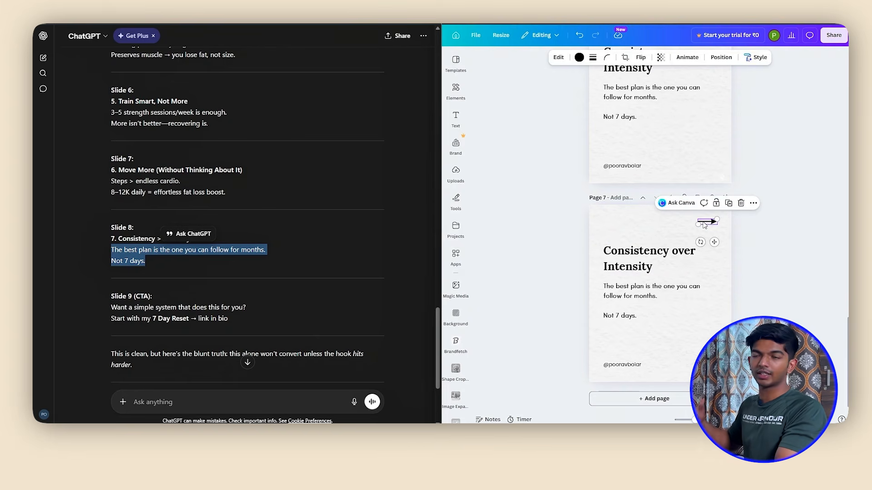
{"action": "key", "text": "Delete"}
{"action": "left_click", "coordinate": [641, 268]}
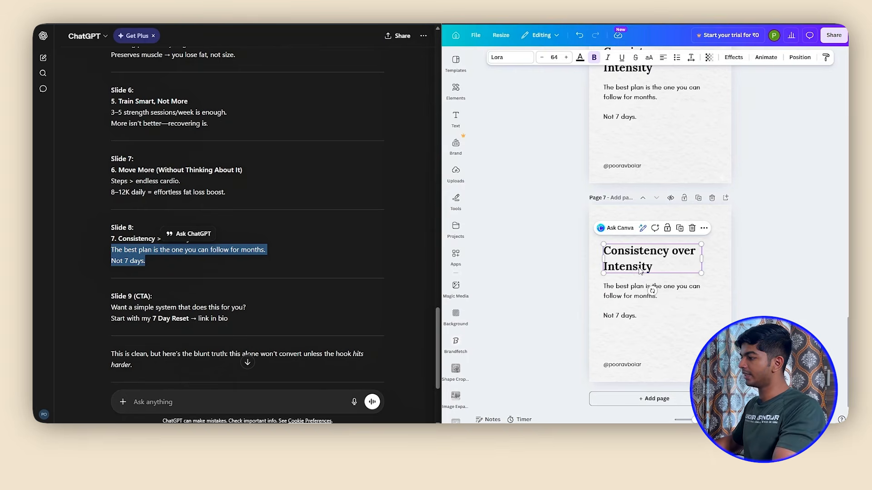
{"action": "key", "text": "Delete"}
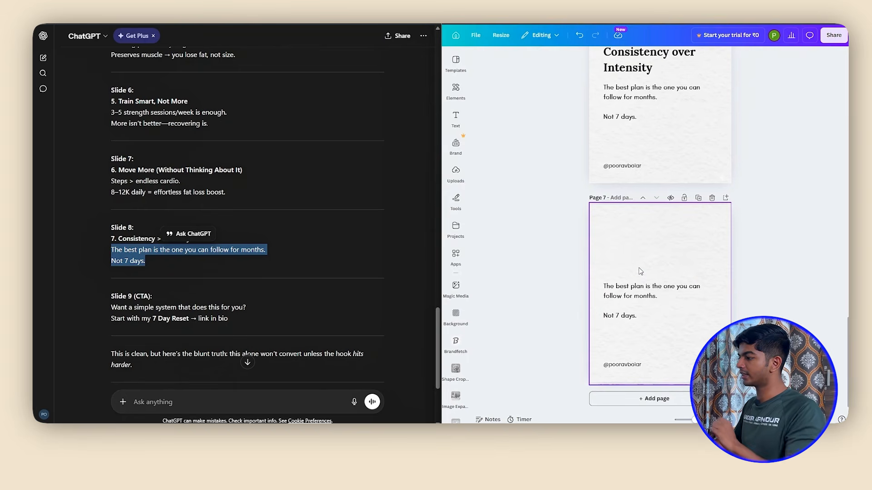
Centre the Instagram handle horizontally at the foot of page 7
{"action": "left_click", "coordinate": [632, 366]}
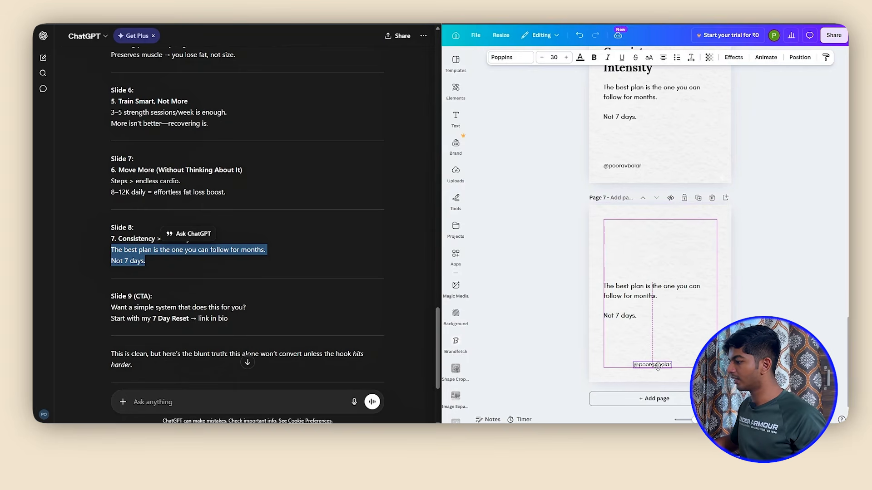
{"action": "left_click_drag", "start_coordinate": [658, 366], "coordinate": [665, 367]}
{"action": "left_click", "coordinate": [565, 245]}
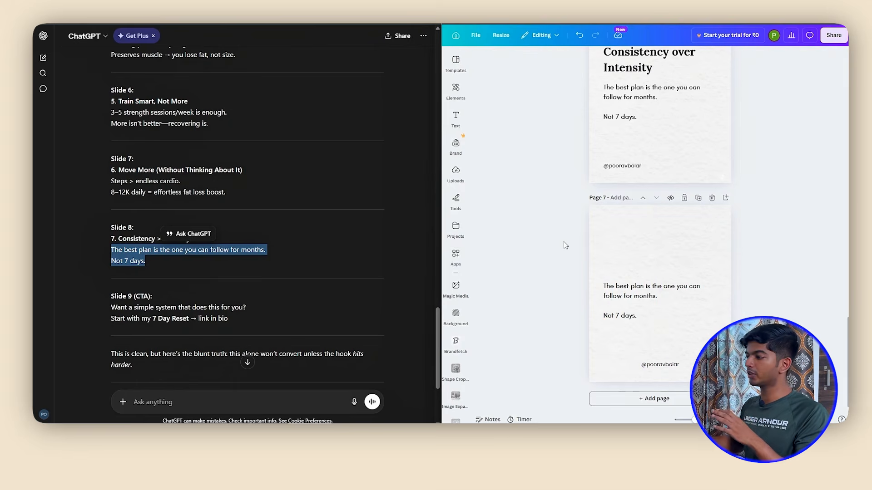
Place the uploaded circular profile photo in the upper middle of page 7 and move the body text below it
{"action": "left_click", "coordinate": [456, 173]}
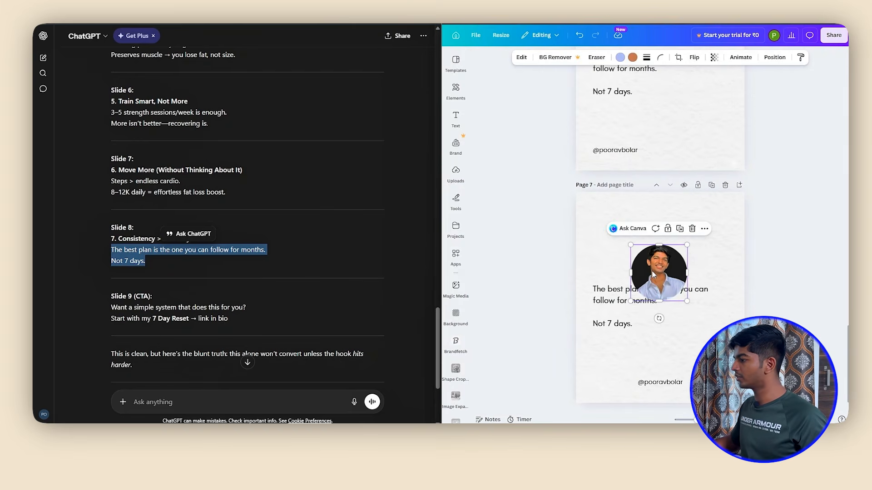
{"action": "mouse_move", "coordinate": [664, 276]}
{"action": "left_mouse_down"}
{"action": "mouse_move", "coordinate": [654, 256]}
{"action": "mouse_move", "coordinate": [664, 252]}
{"action": "mouse_move", "coordinate": [665, 263]}
{"action": "left_mouse_up"}
{"action": "left_click_drag", "start_coordinate": [604, 302], "coordinate": [622, 331]}
Replace the page 7 body text with "FOLLOW", centre-align it and position it centred under the photo
{"action": "double_click", "coordinate": [645, 332]}
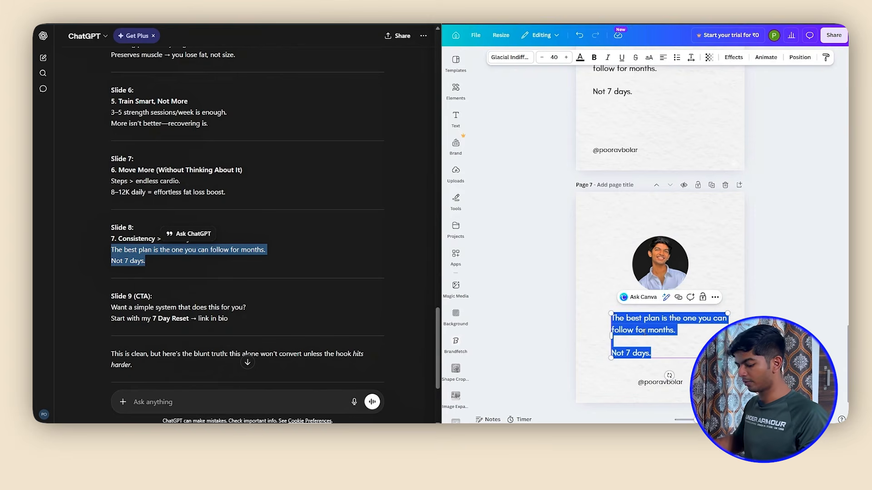
{"action": "key", "text": "Caps_Lock"}
{"action": "type", "text": "FOLLOW"}
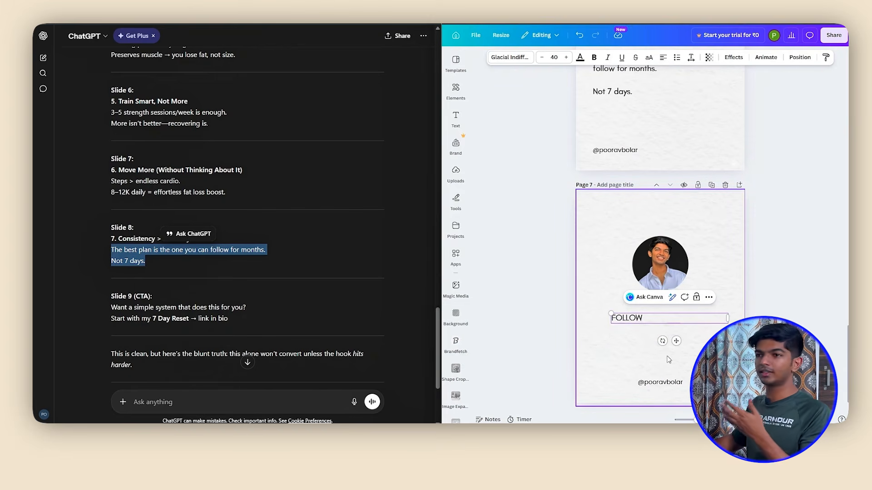
{"action": "left_click", "coordinate": [662, 61]}
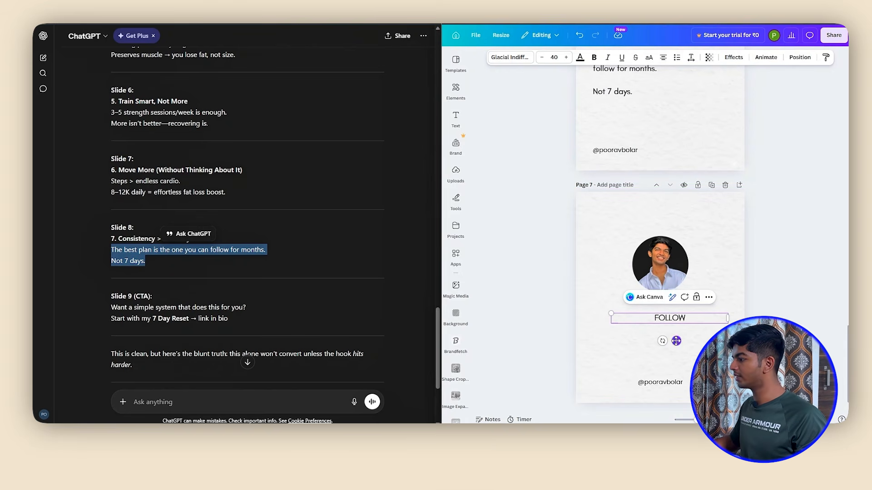
{"action": "left_click_drag", "start_coordinate": [676, 340], "coordinate": [667, 338]}
Set "FOLLOW" in League Spartan at size 144 and widen its text box to fit on one line
{"action": "left_click", "coordinate": [509, 57]}
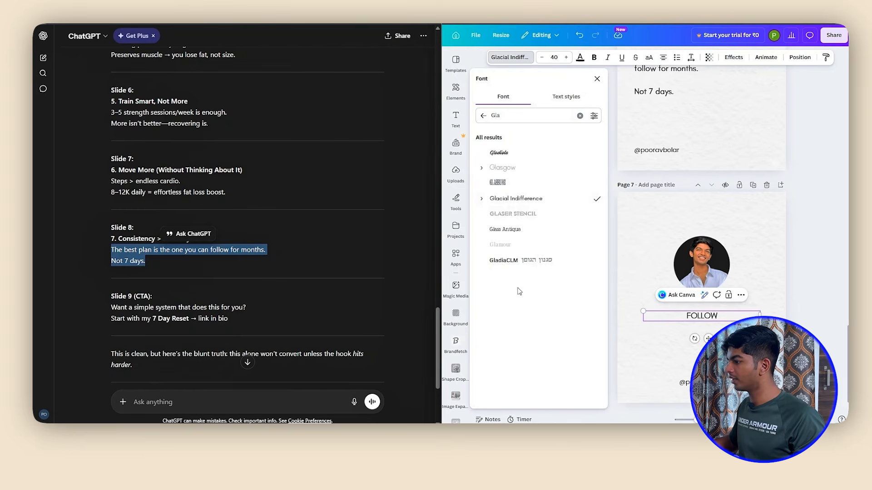
{"action": "left_click", "coordinate": [580, 116]}
{"action": "type", "text": "leag"}
{"action": "left_click", "coordinate": [510, 167]}
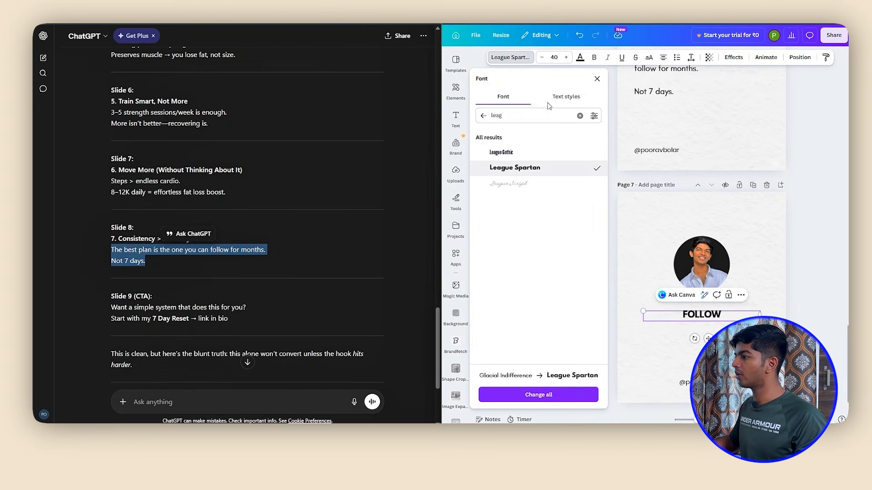
{"action": "left_click", "coordinate": [554, 57]}
{"action": "type", "text": "144"}
{"action": "key", "text": "Return"}
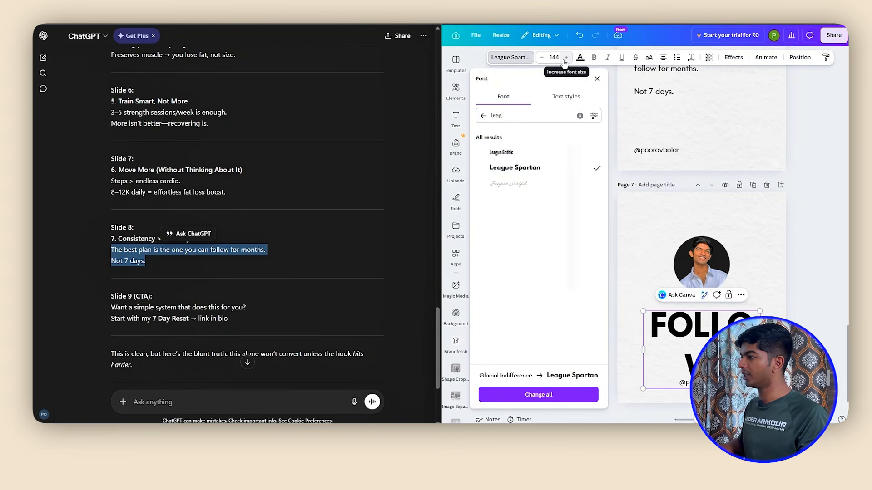
{"action": "left_click_drag", "start_coordinate": [642, 347], "coordinate": [622, 348]}
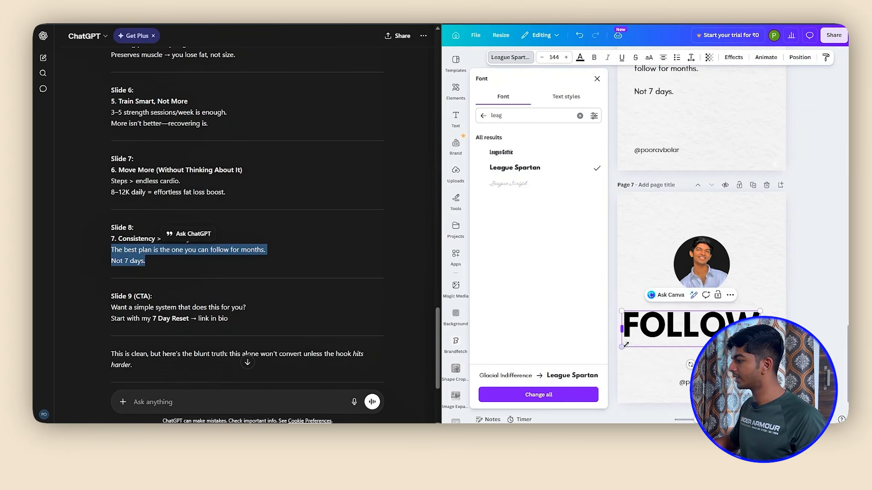
{"action": "left_click", "coordinate": [779, 281]}
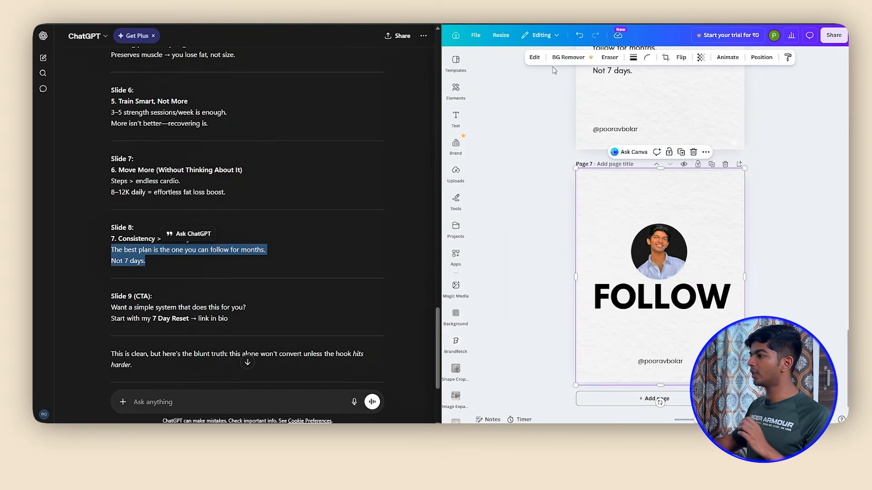
Add a text box reading "Liked what I said?" above the profile photo on page 7
{"action": "mouse_move", "coordinate": [458, 120]}
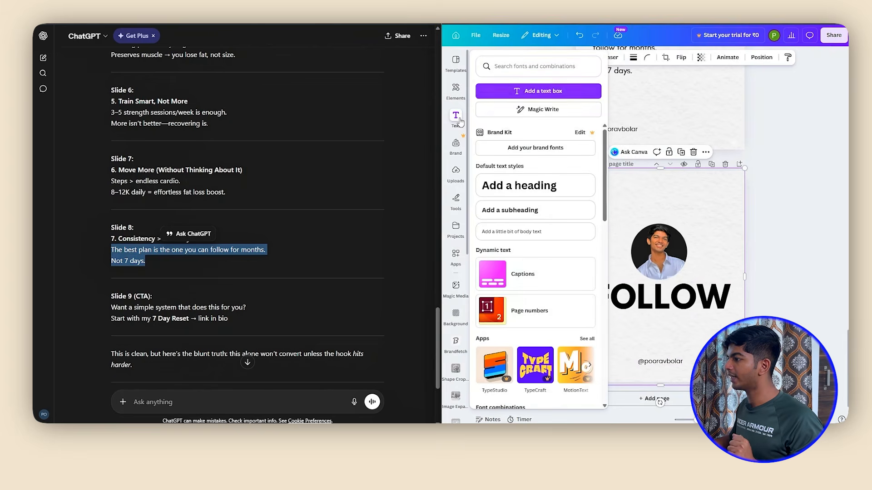
{"action": "left_click", "coordinate": [509, 91]}
{"action": "left_click_drag", "start_coordinate": [667, 299], "coordinate": [666, 231]}
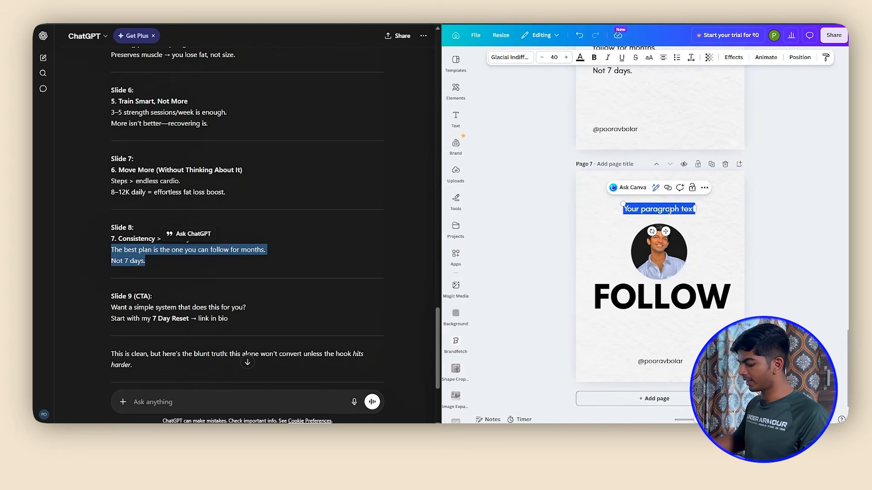
{"action": "type", "text": "Liked what I s"}
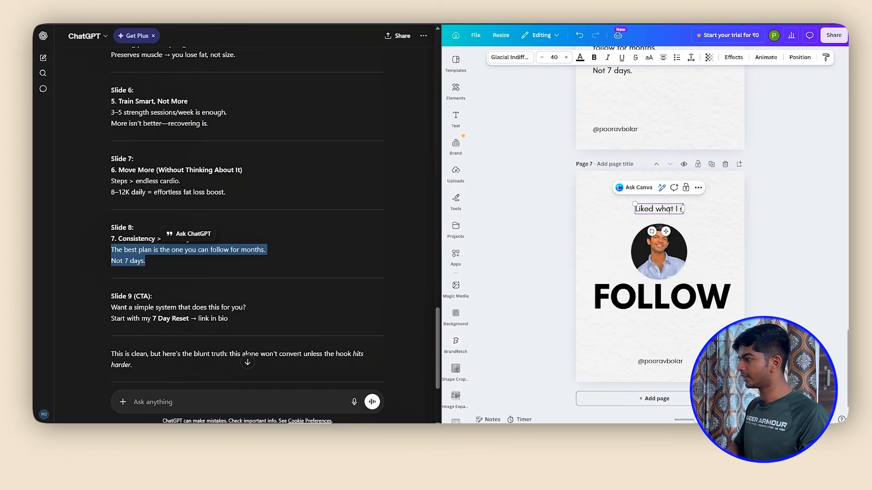
{"action": "type", "text": "aid?"}
Duplicate the "Liked what I said?" text below "FOLLOW" and change the copy to "For more such tips to reduce weight."
{"action": "key", "text": "ctrl+d"}
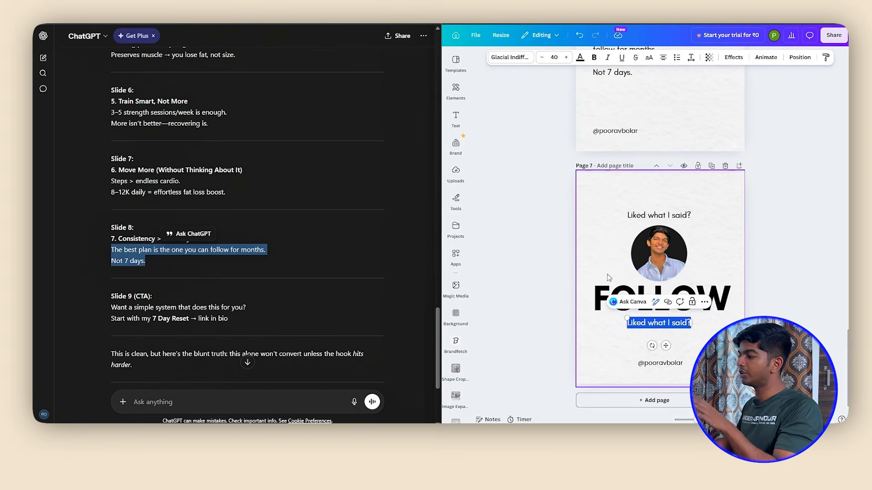
{"action": "type", "text": "Fol"}
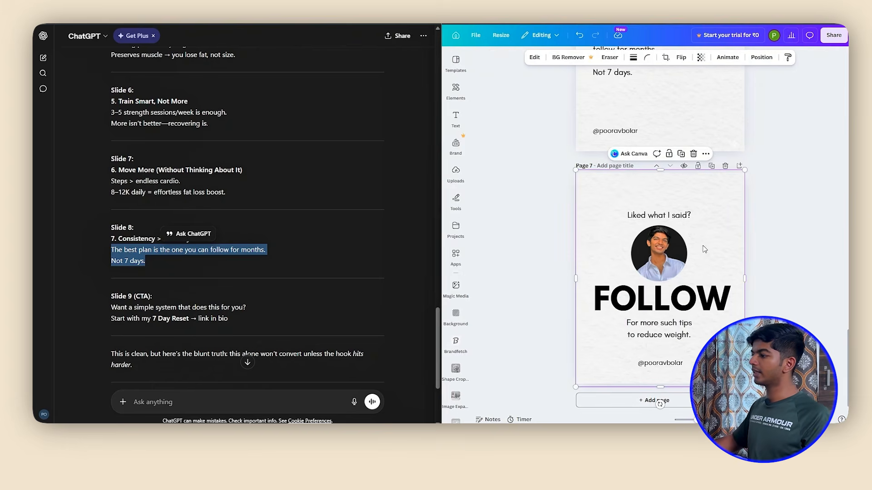
{"action": "left_click", "coordinate": [761, 300]}
{"action": "scroll", "coordinate": [762, 299], "scroll_direction": "up", "scroll_amount": 10}
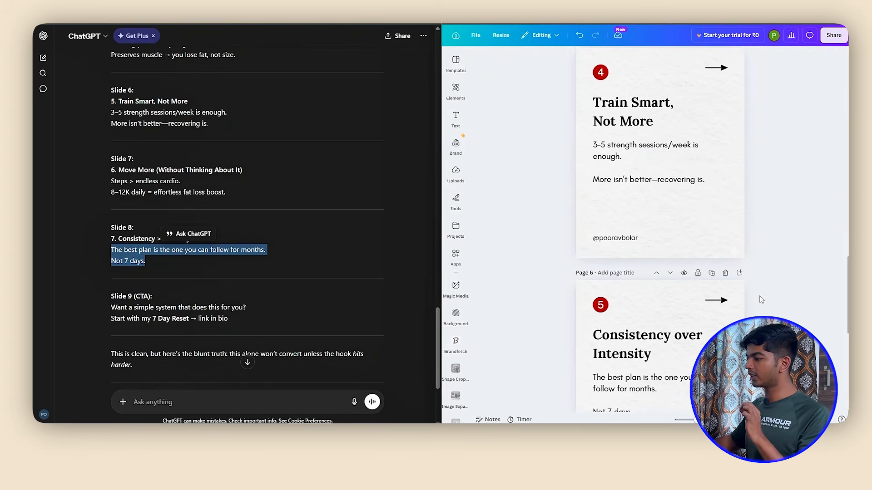
{"action": "scroll", "coordinate": [761, 300], "scroll_direction": "down", "scroll_amount": 5}
{"action": "scroll", "coordinate": [704, 272], "scroll_direction": "up", "scroll_amount": 15}
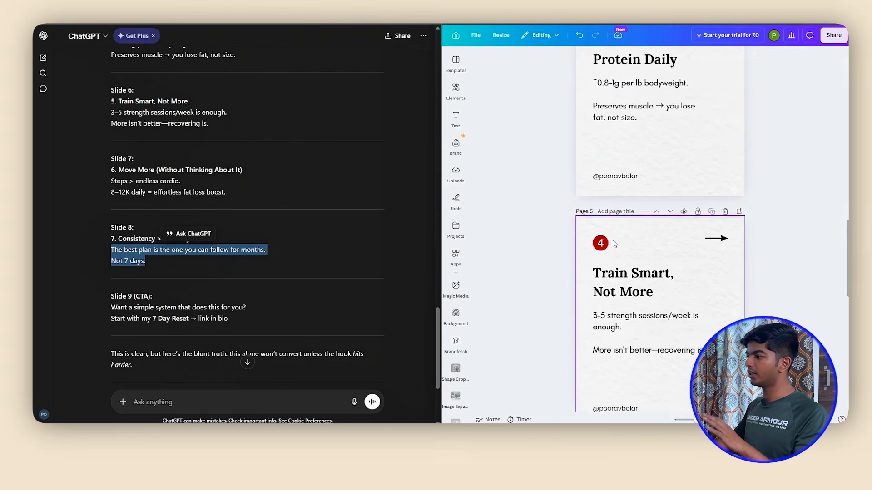
{"action": "scroll", "coordinate": [635, 239], "scroll_direction": "down", "scroll_amount": 15}
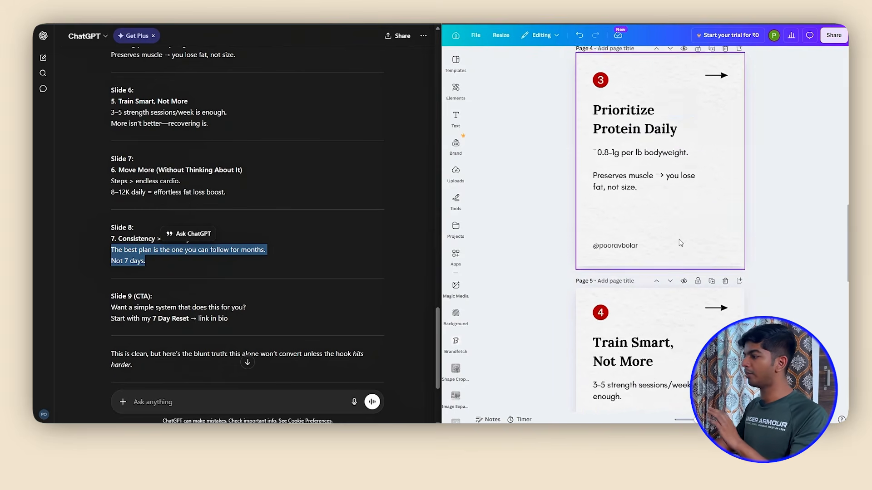
{"action": "scroll", "coordinate": [696, 249], "scroll_direction": "down", "scroll_amount": 5}
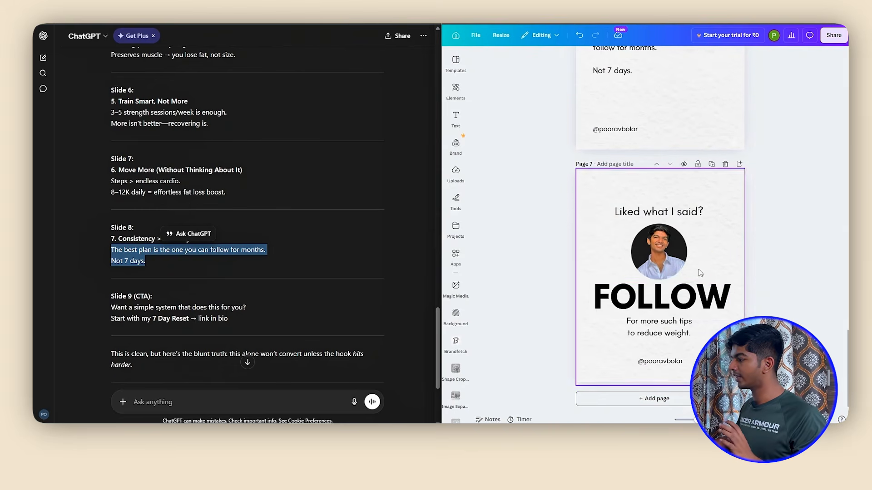
Apply a black-to-grey linear gradient to "FOLLOW" with the vertical 180° style
{"action": "left_click", "coordinate": [666, 299]}
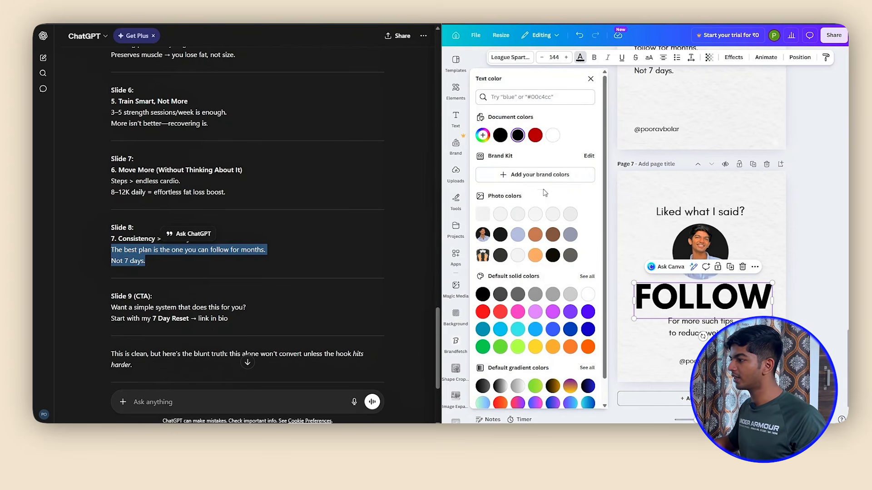
{"action": "scroll", "coordinate": [509, 296], "scroll_direction": "down", "scroll_amount": 2}
{"action": "left_click", "coordinate": [483, 334]}
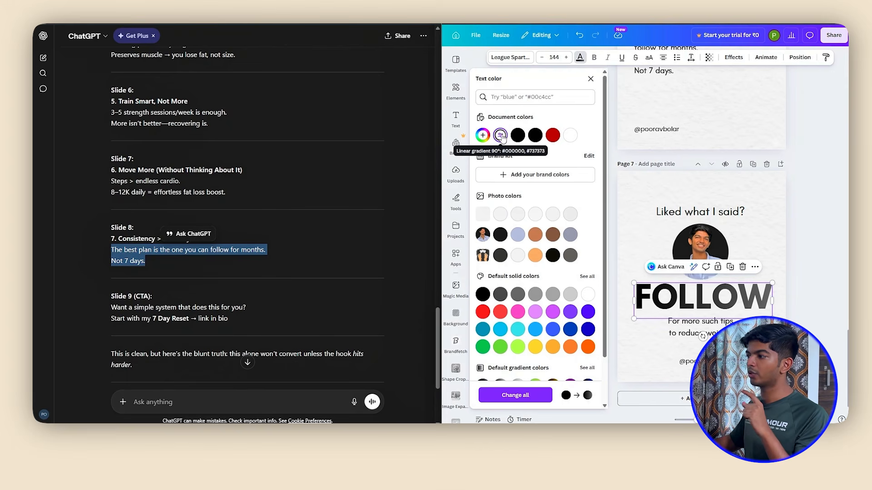
{"action": "left_click", "coordinate": [501, 135]}
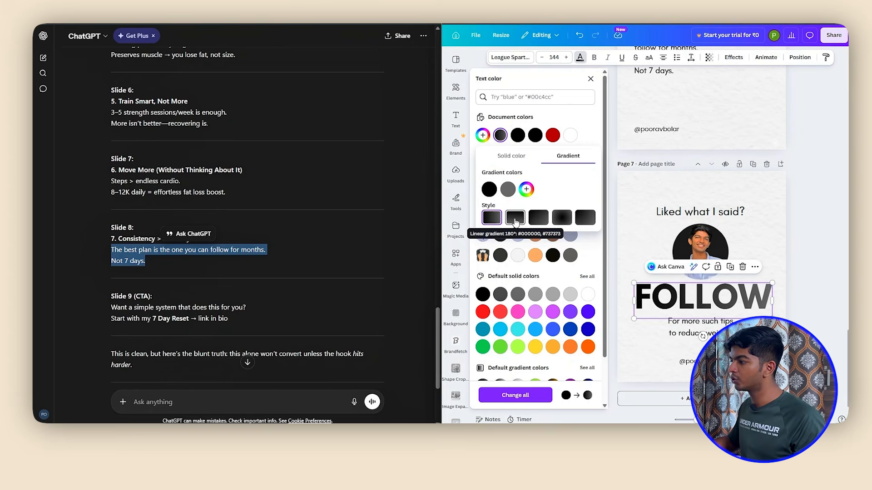
{"action": "left_click", "coordinate": [516, 220]}
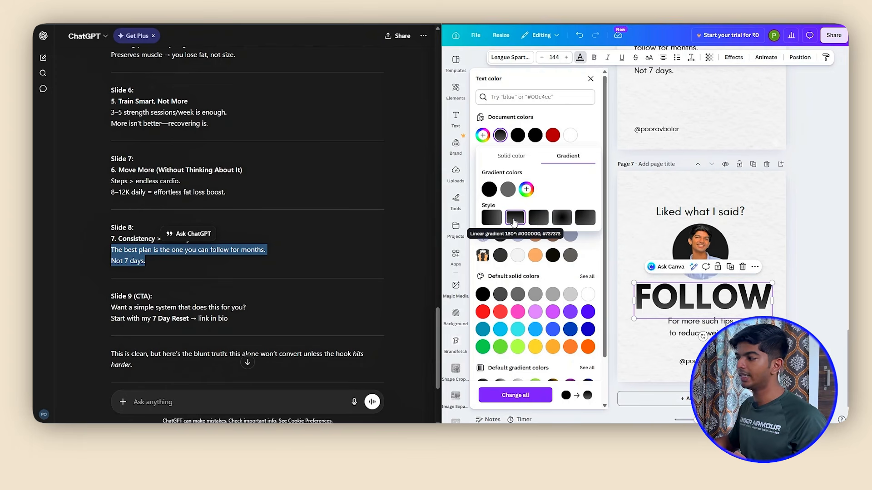
Change the "FOLLOW" gradient colours to vivid red #a80000 and white #FFFFFF at 0% opacity
{"action": "left_click", "coordinate": [553, 136]}
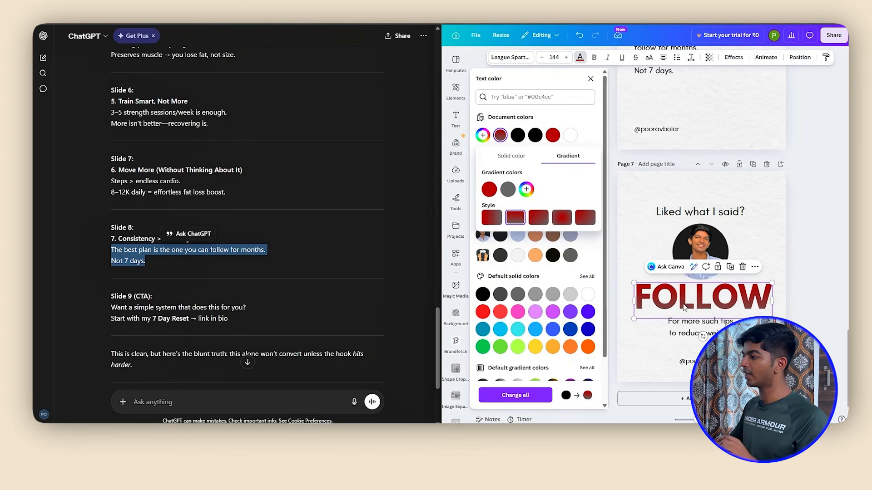
{"action": "left_click", "coordinate": [507, 191]}
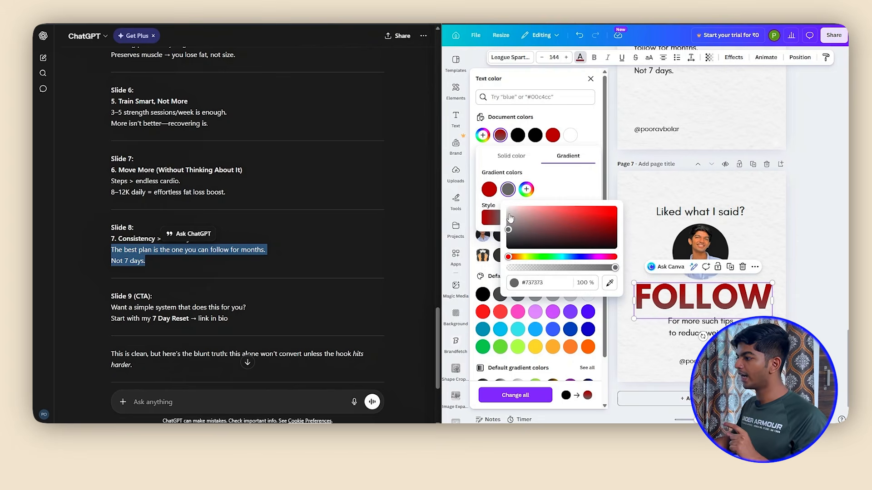
{"action": "left_click_drag", "start_coordinate": [510, 218], "coordinate": [489, 205]}
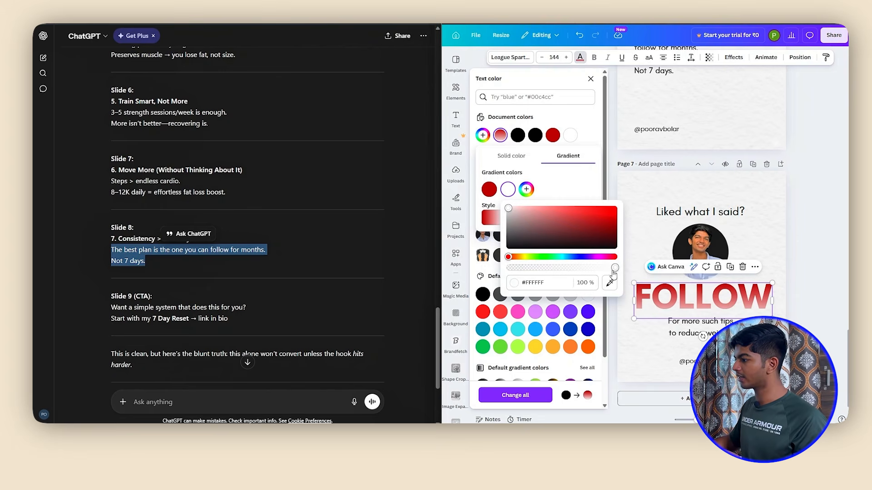
{"action": "left_click_drag", "start_coordinate": [586, 272], "coordinate": [498, 274]}
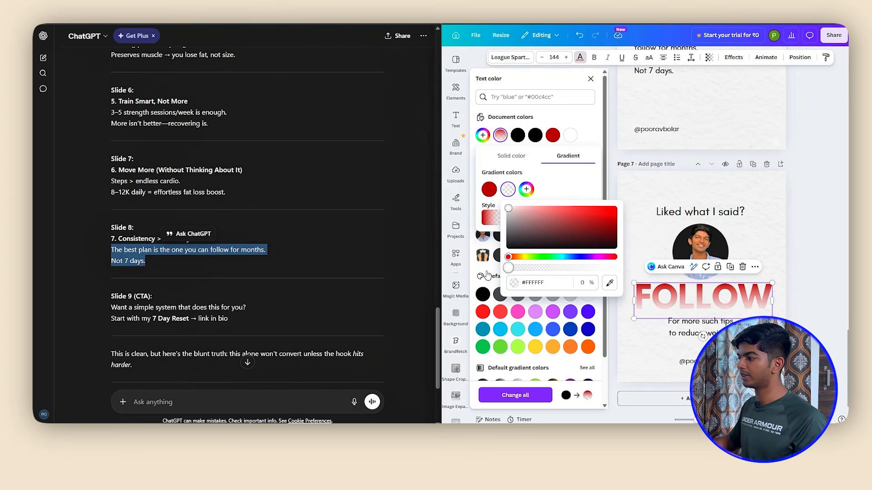
{"action": "left_click", "coordinate": [792, 263]}
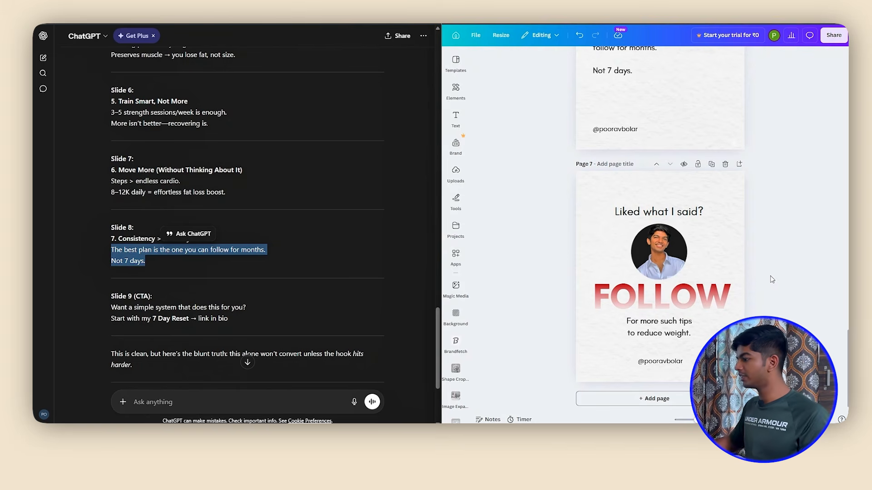
Set the Instagram handle on page 7 to size 56 and make it bold
{"action": "left_click", "coordinate": [656, 363]}
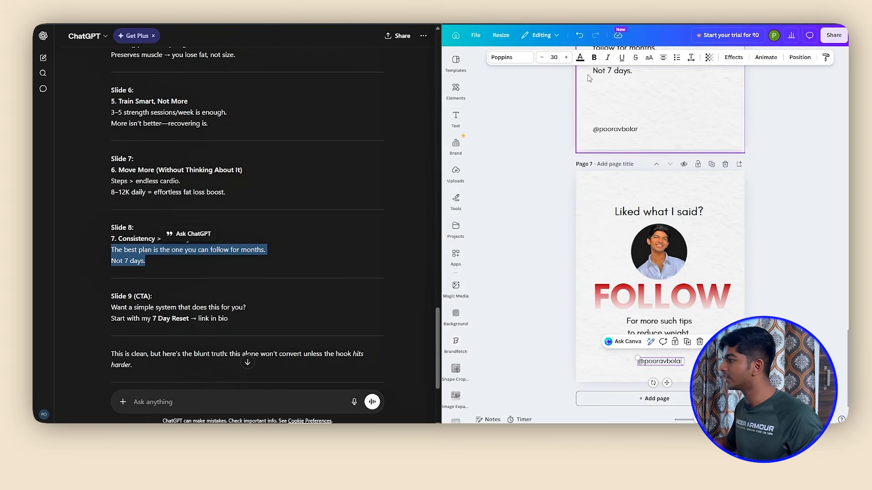
{"action": "left_click", "coordinate": [555, 57]}
{"action": "type", "text": "56"}
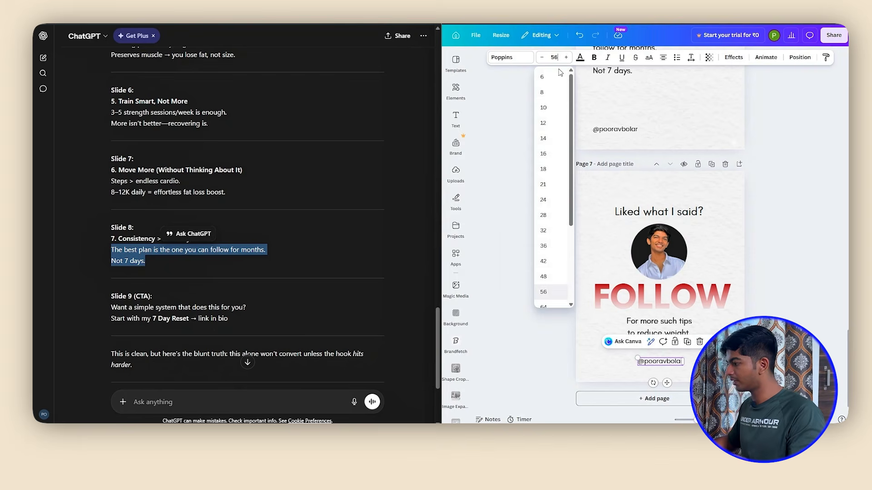
{"action": "key", "text": "Return"}
{"action": "left_click", "coordinate": [594, 57]}
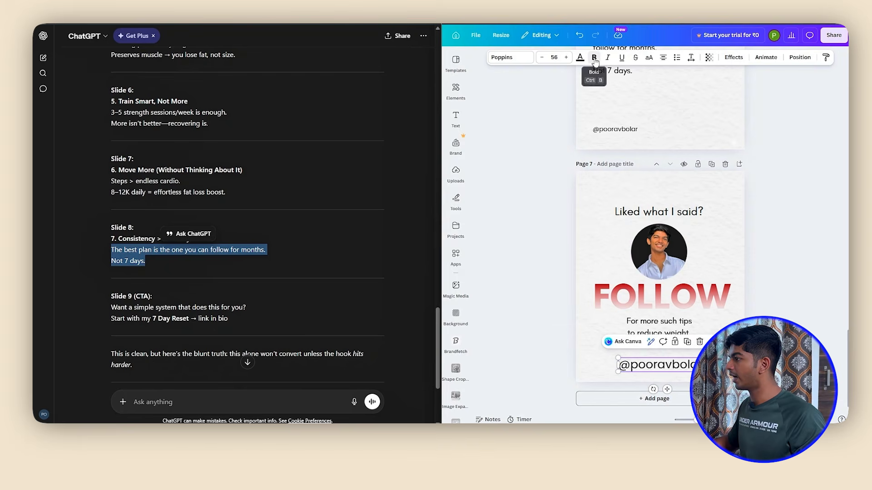
Place the handle directly under "FOLLOW", with the text below it reworded to "For more tips like this, designed to lose weight"
{"action": "left_click", "coordinate": [668, 328]}
{"action": "left_click_drag", "start_coordinate": [668, 327], "coordinate": [664, 340]}
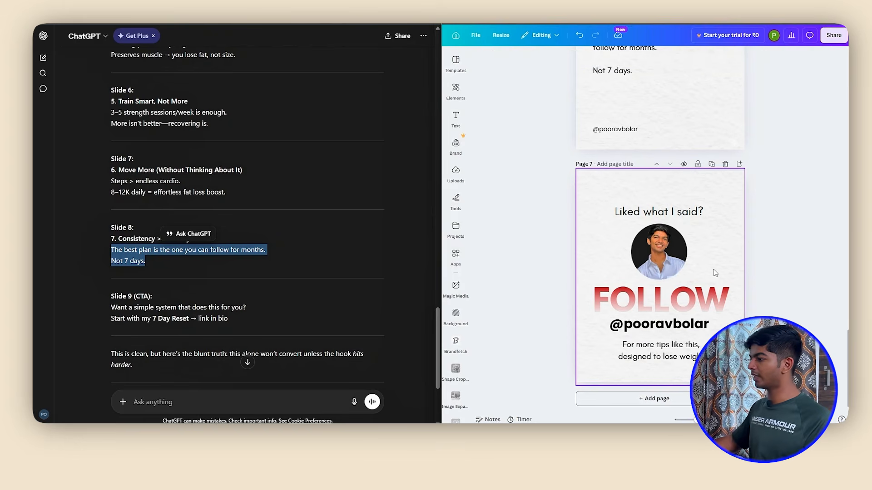
{"action": "scroll", "coordinate": [713, 270], "scroll_direction": "up", "scroll_amount": 2}
{"action": "scroll", "coordinate": [714, 272], "scroll_direction": "up", "scroll_amount": 15}
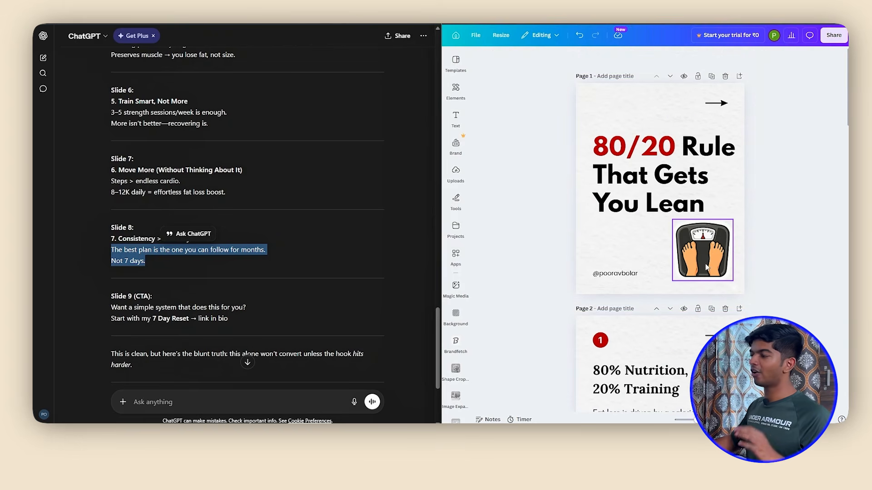